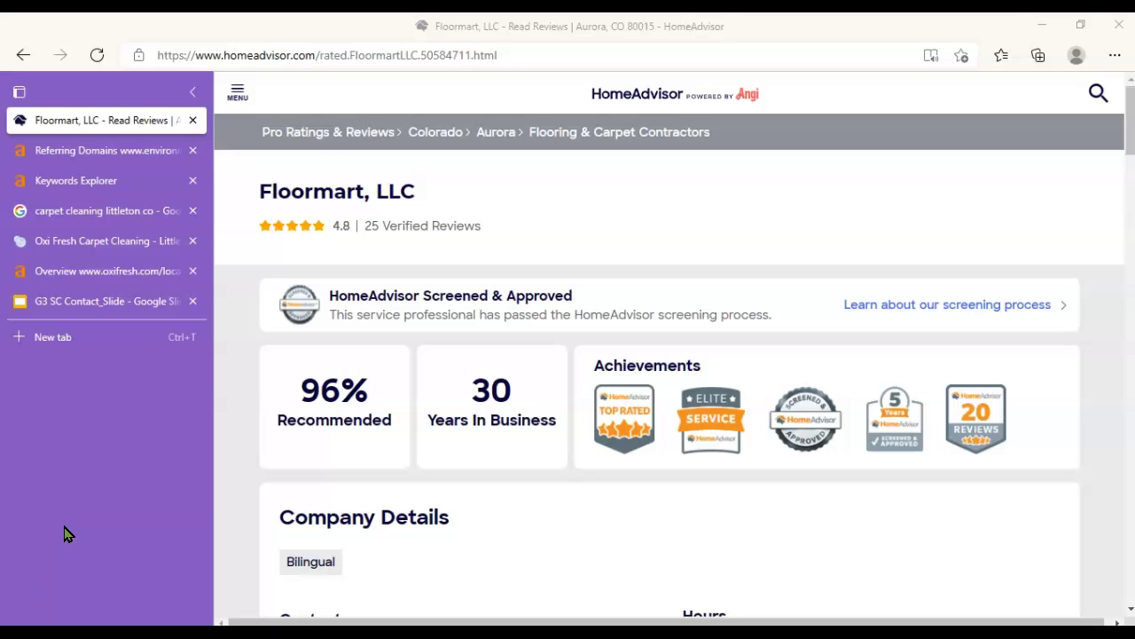
Look over the Floormart, LLC profile on HomeAdvisor, including its achievements and company details.
{"action": "left_click", "coordinate": [735, 363]}
{"action": "scroll", "coordinate": [736, 381], "scroll_direction": "down", "scroll_amount": 1}
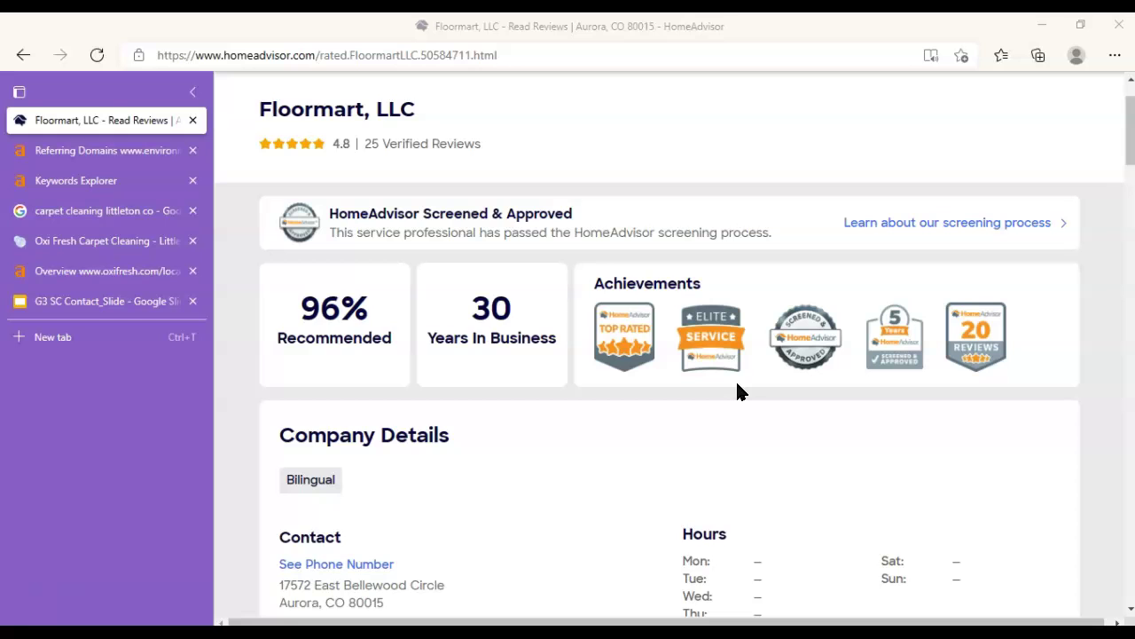
Switch to the Ahrefs Keywords Explorer page and review the filters and matching terms for "carpet".
{"action": "left_click", "coordinate": [78, 151]}
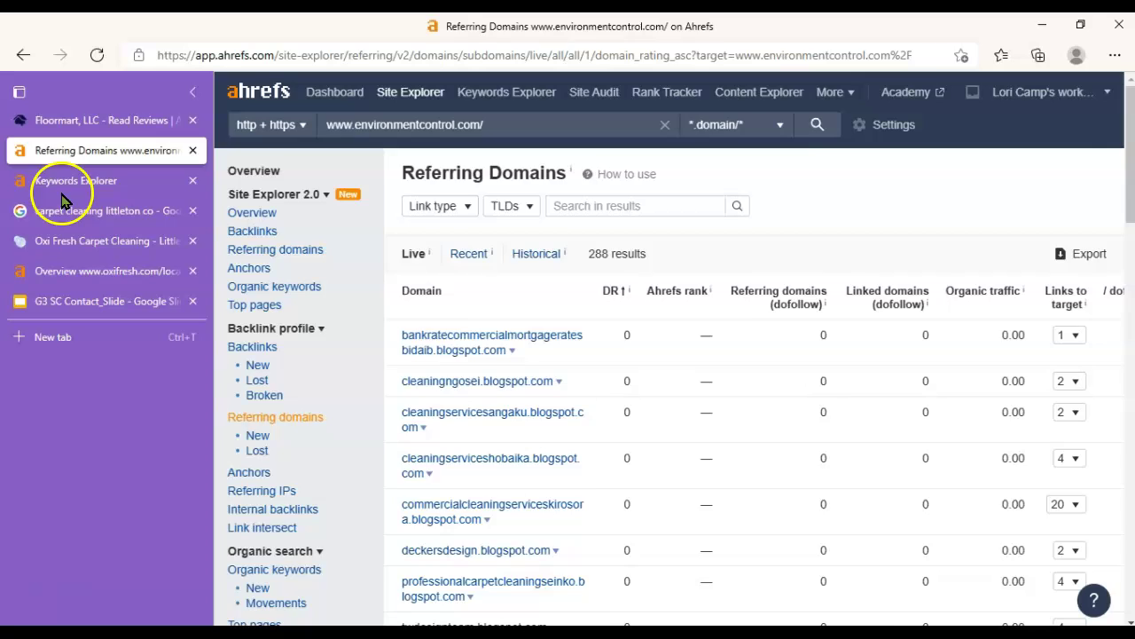
{"action": "left_click", "coordinate": [62, 182]}
{"action": "scroll", "coordinate": [763, 177], "scroll_direction": "up", "scroll_amount": 2}
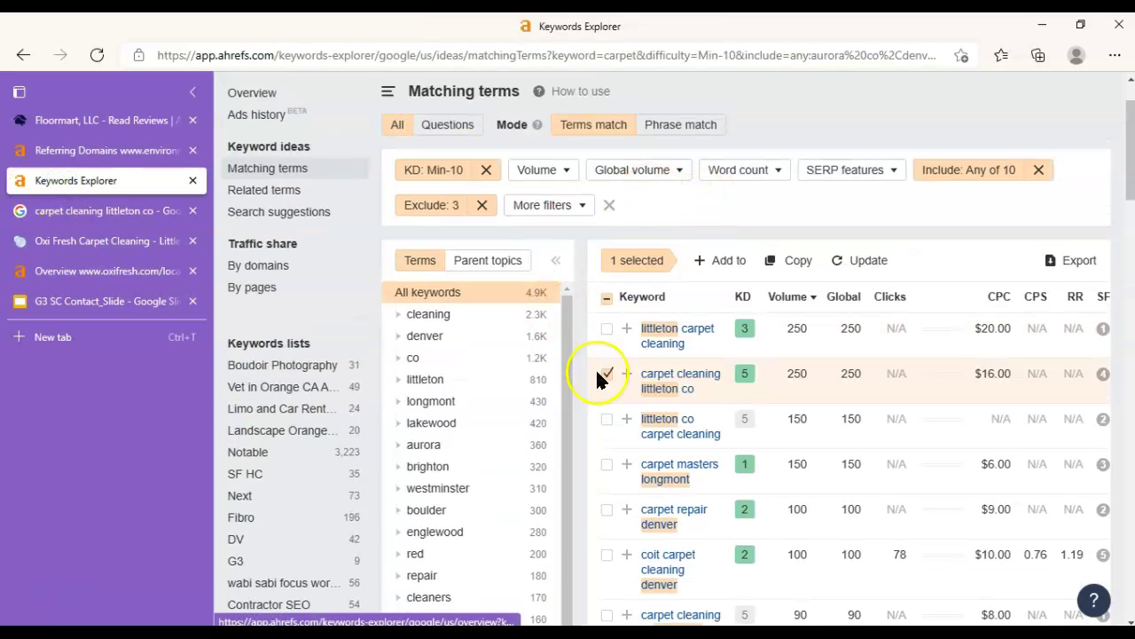
{"action": "scroll", "coordinate": [709, 239], "scroll_direction": "up", "scroll_amount": 1}
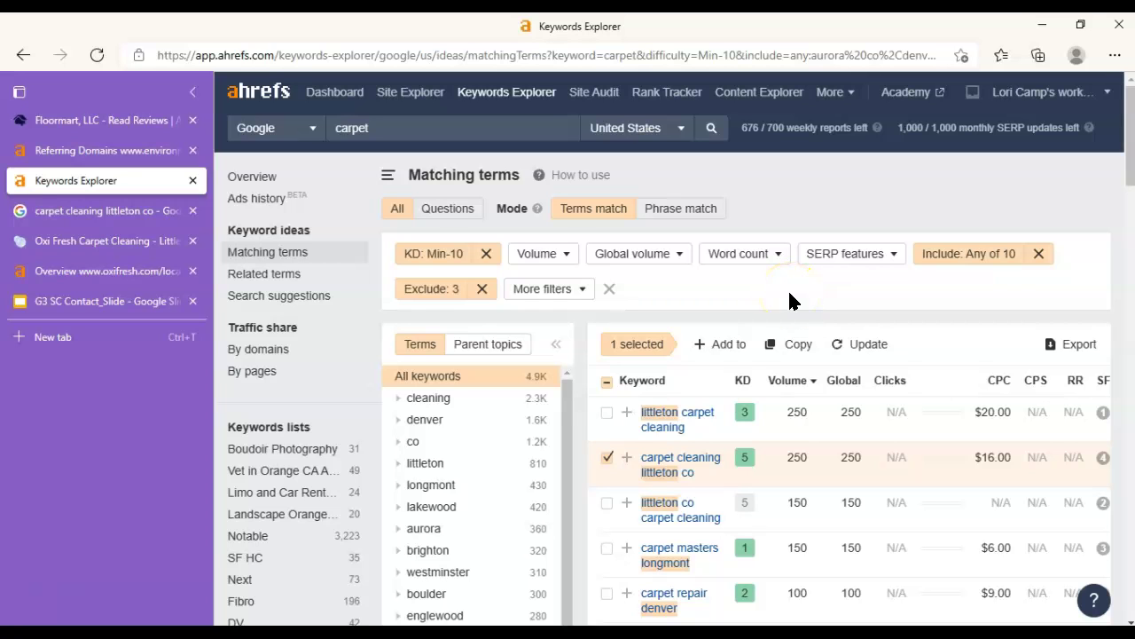
{"action": "scroll", "coordinate": [787, 288], "scroll_direction": "down", "scroll_amount": 2}
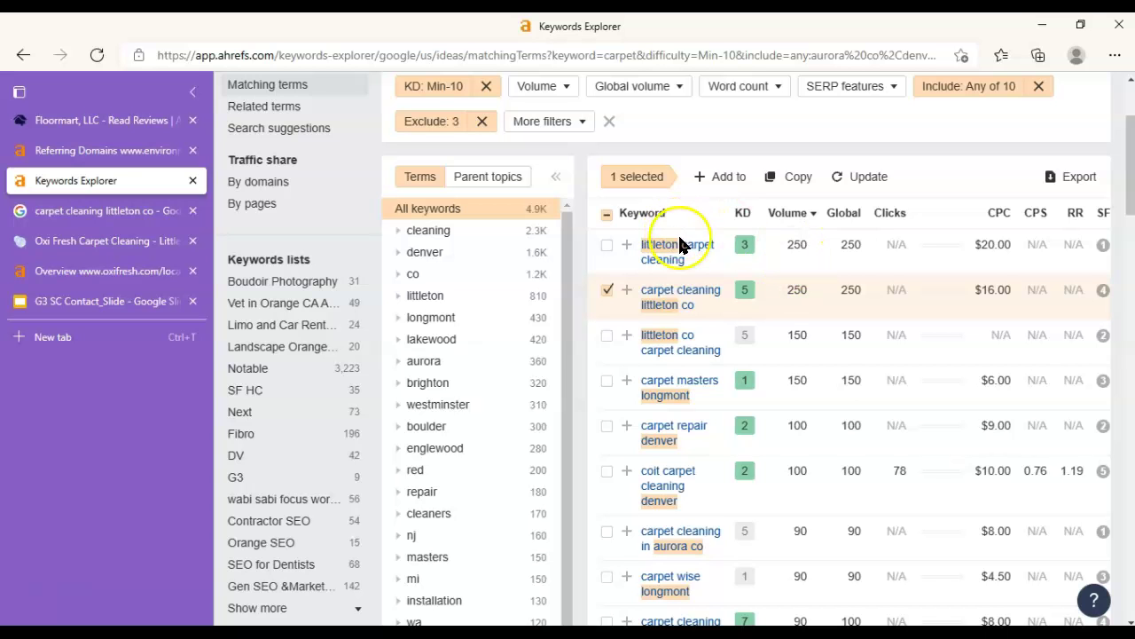
{"action": "scroll", "coordinate": [674, 243], "scroll_direction": "up", "scroll_amount": 1}
{"action": "scroll", "coordinate": [670, 248], "scroll_direction": "up", "scroll_amount": 2}
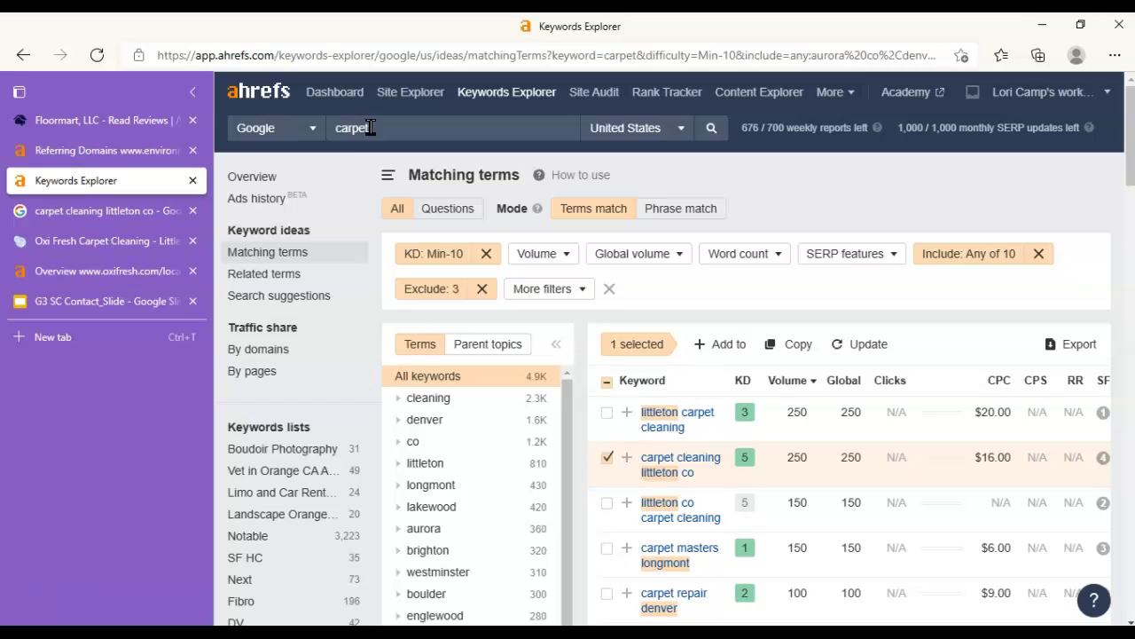
{"action": "left_click", "coordinate": [712, 337]}
{"action": "scroll", "coordinate": [703, 381], "scroll_direction": "down", "scroll_amount": 2}
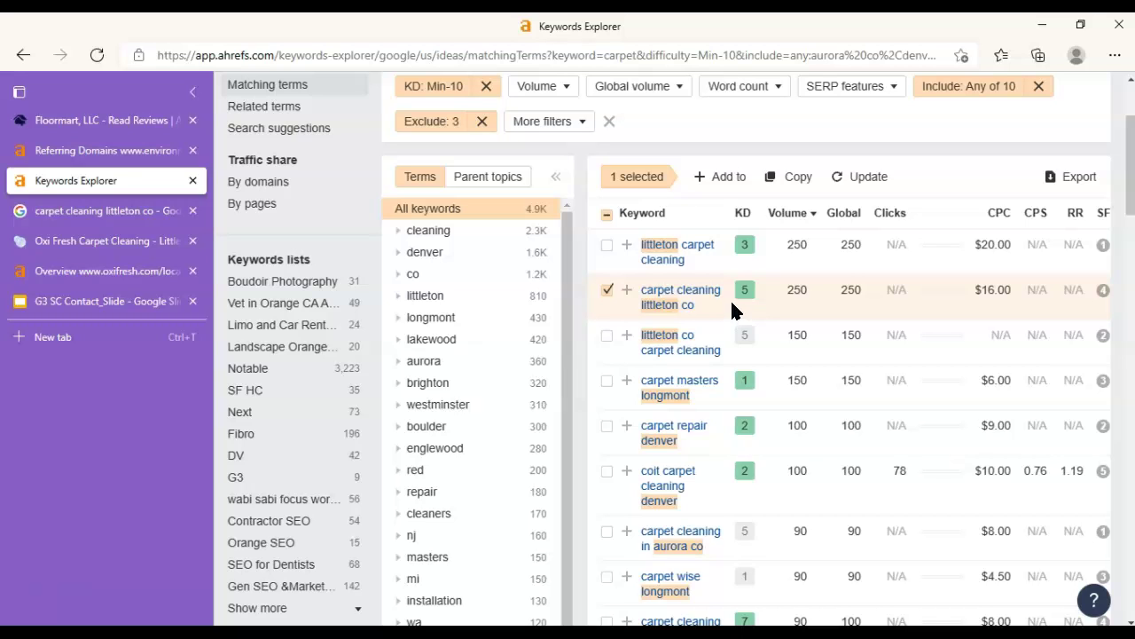
Compare the search volumes of "carpet cleaning littleton co" and "littleton co carpet cleaning" by highlighting them.
{"action": "double_click", "coordinate": [803, 290]}
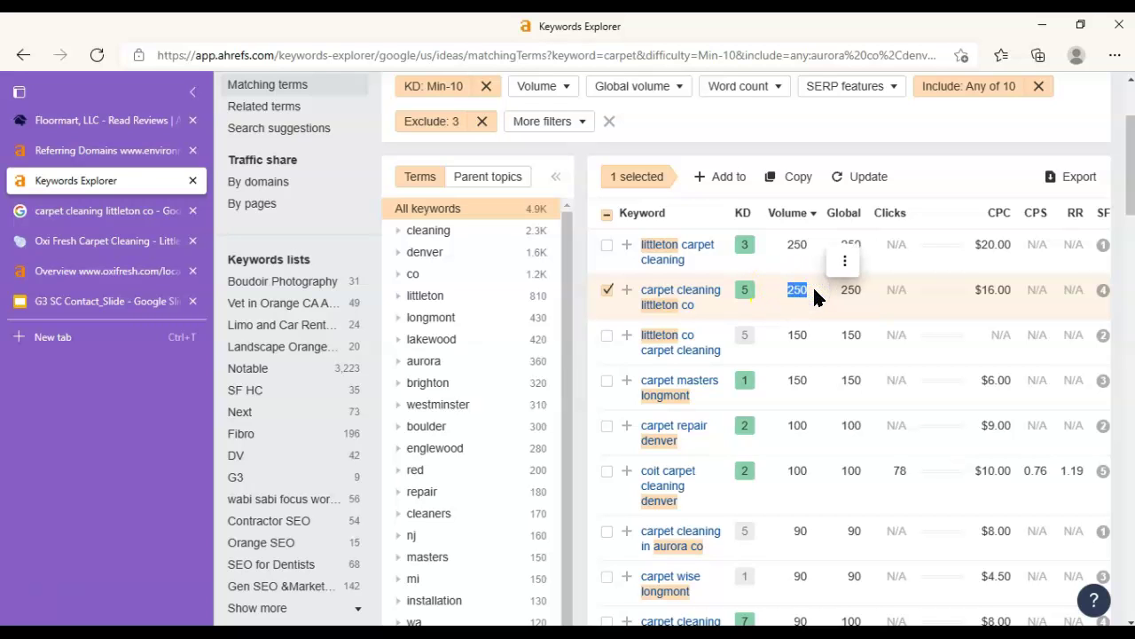
{"action": "left_click_drag", "start_coordinate": [784, 291], "coordinate": [690, 315]}
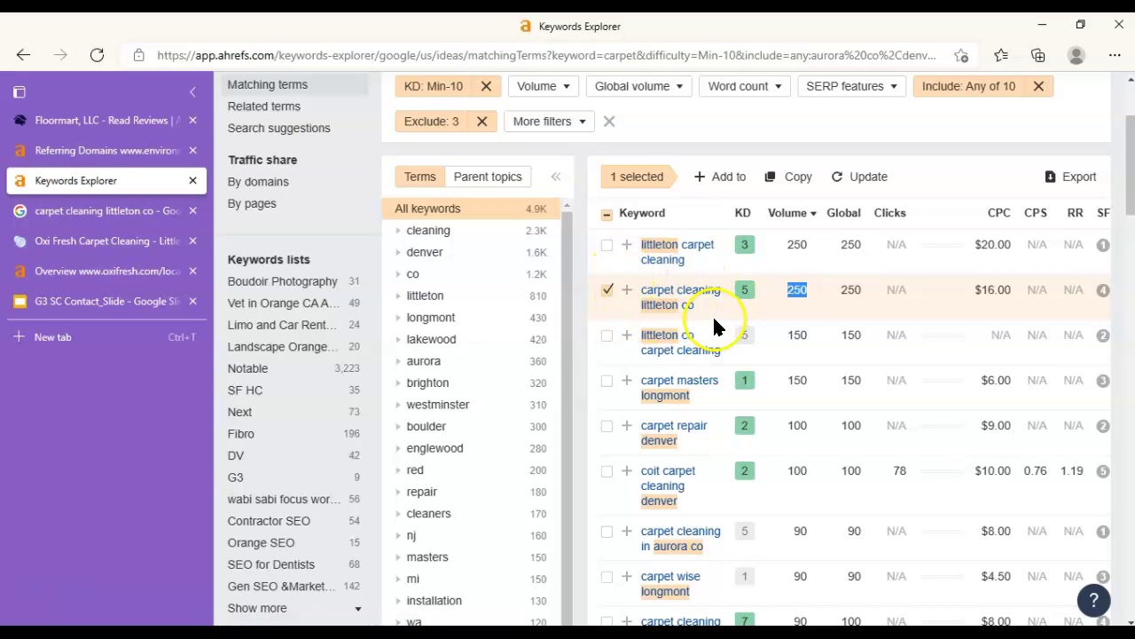
{"action": "double_click", "coordinate": [796, 334]}
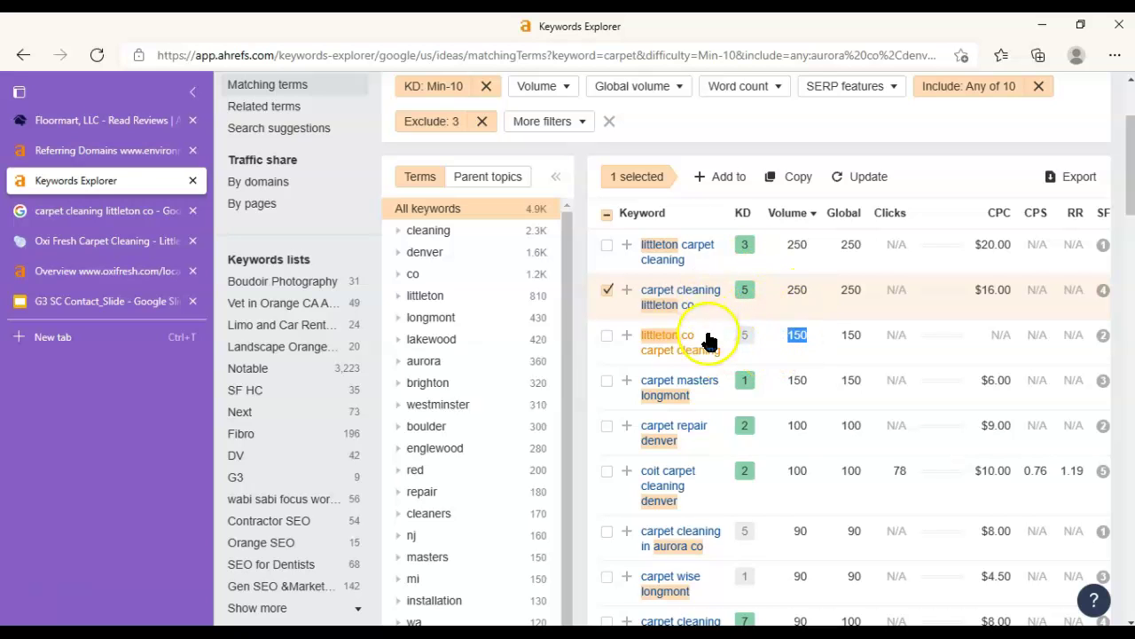
{"action": "left_click", "coordinate": [786, 289]}
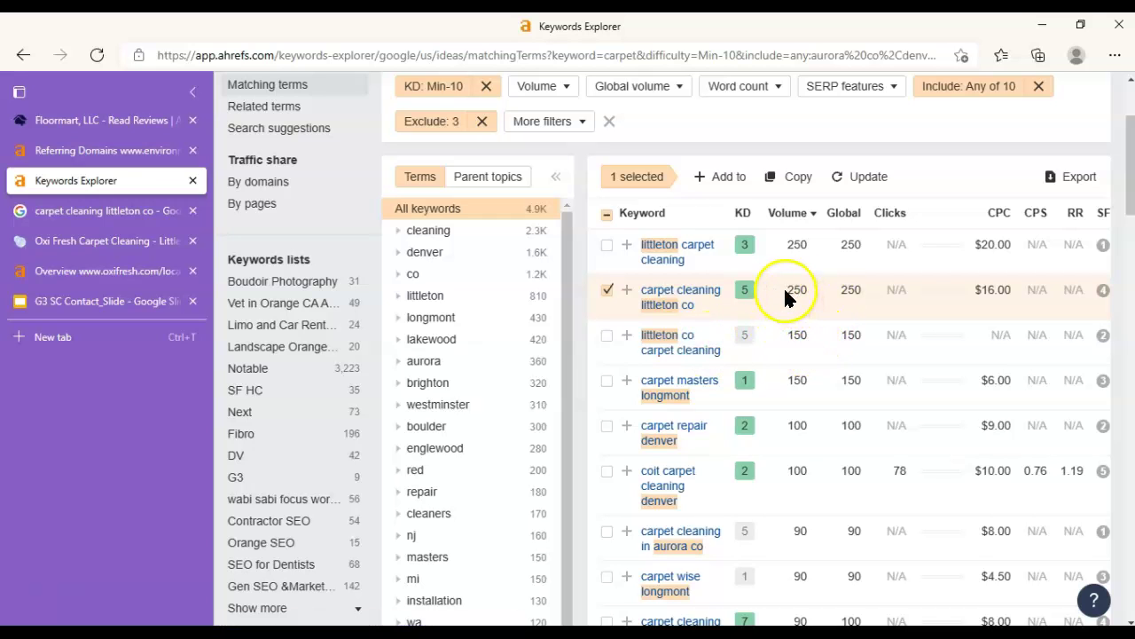
{"action": "left_click_drag", "start_coordinate": [786, 293], "coordinate": [821, 296]}
{"action": "double_click", "coordinate": [797, 334]}
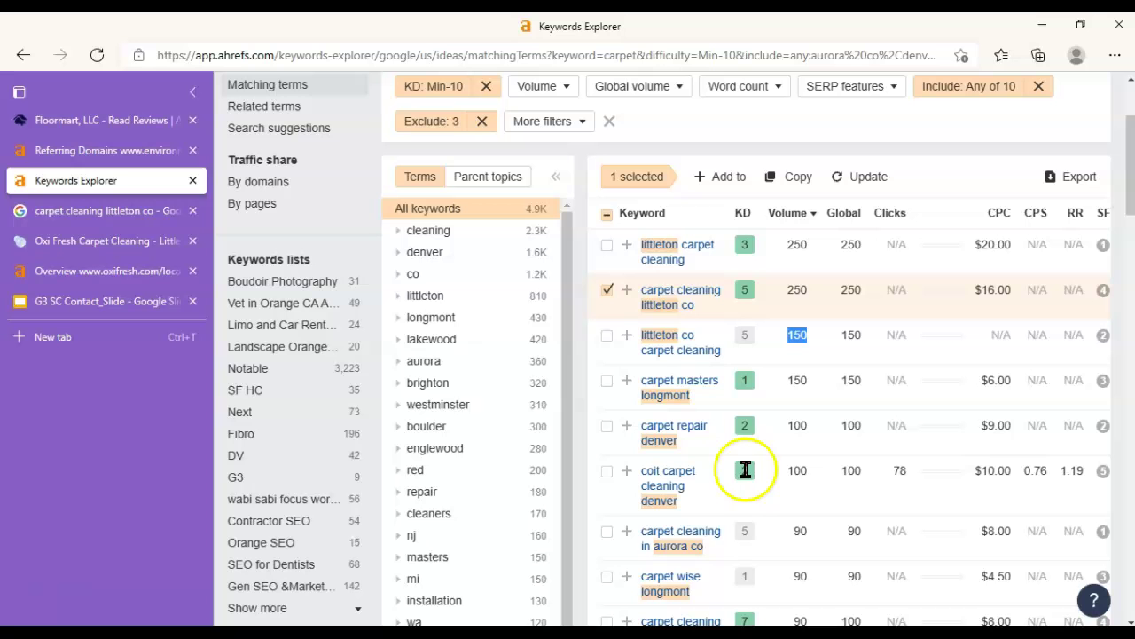
Highlight the search volume of "carpet cleaning in aurora co" further down the keyword list.
{"action": "scroll", "coordinate": [774, 538], "scroll_direction": "down", "scroll_amount": 1}
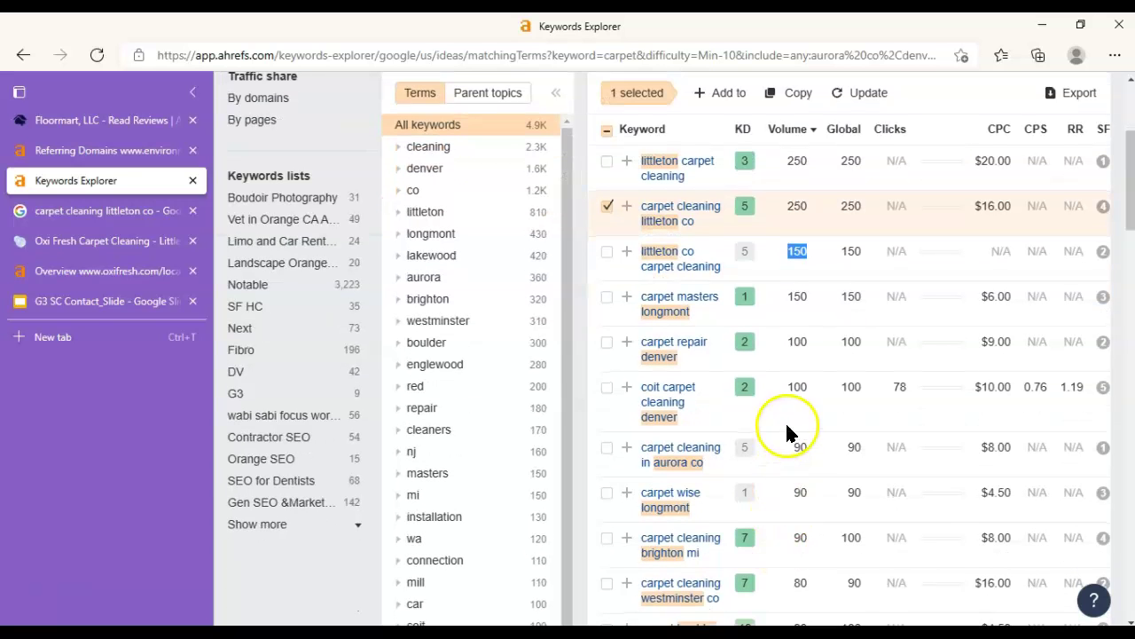
{"action": "left_click", "coordinate": [785, 427]}
{"action": "left_click_drag", "start_coordinate": [786, 446], "coordinate": [842, 446]}
{"action": "scroll", "coordinate": [768, 509], "scroll_direction": "up", "scroll_amount": 2}
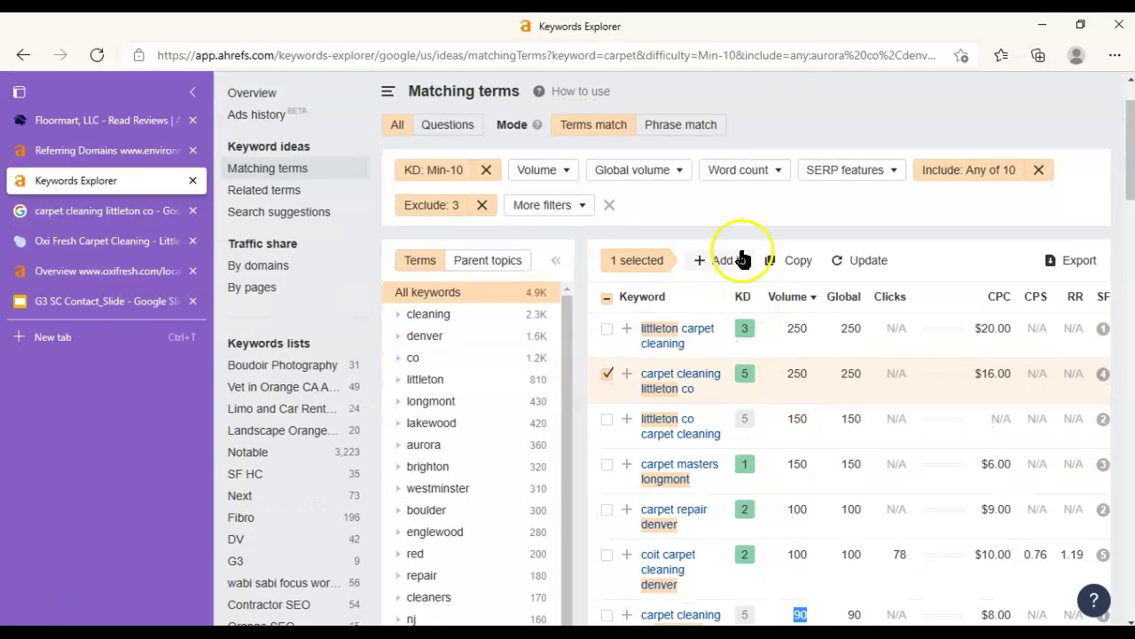
Examine the keyword difficulty (KD) scores of the matching carpet terms down the list.
{"action": "mouse_move", "coordinate": [743, 304]}
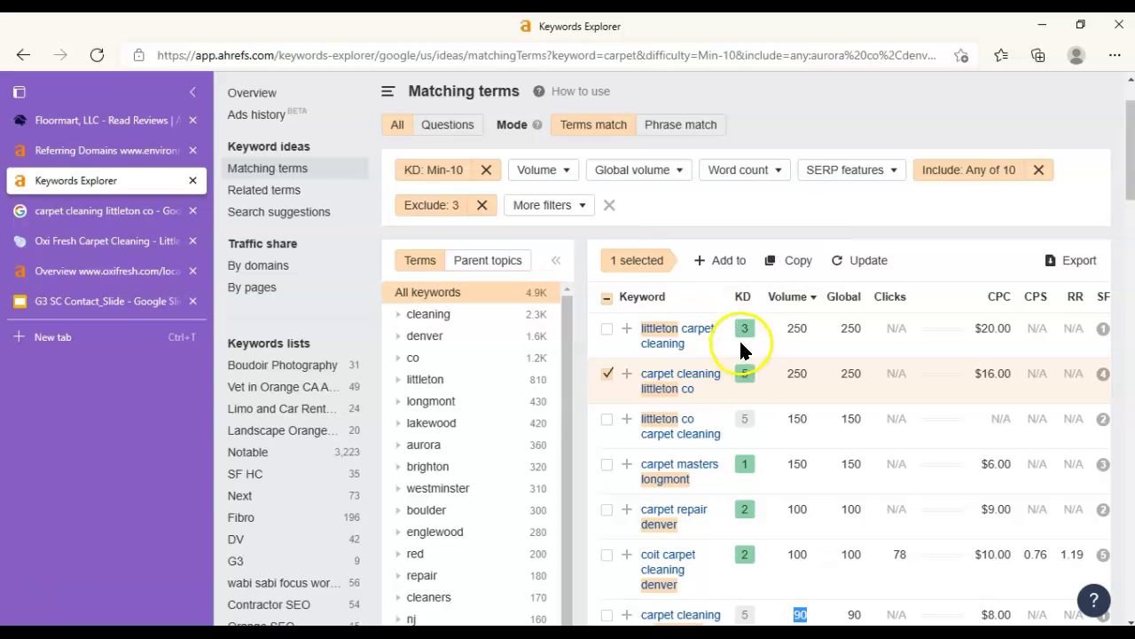
{"action": "left_click", "coordinate": [748, 381]}
{"action": "scroll", "coordinate": [751, 384], "scroll_direction": "down", "scroll_amount": 4}
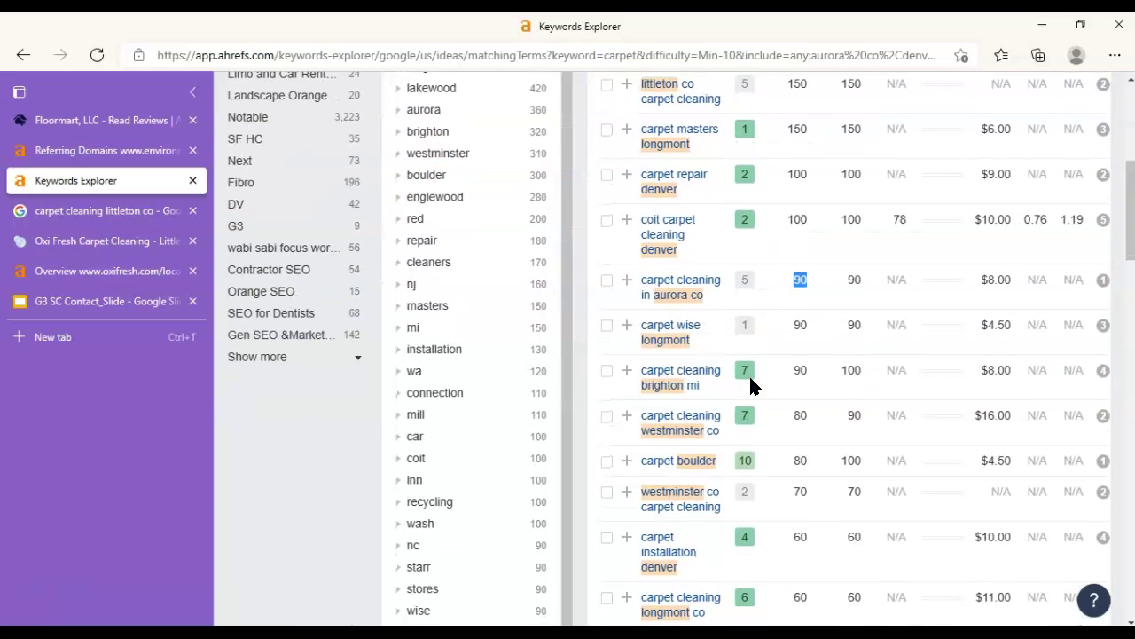
{"action": "left_click", "coordinate": [746, 463]}
{"action": "scroll", "coordinate": [750, 457], "scroll_direction": "up", "scroll_amount": 5}
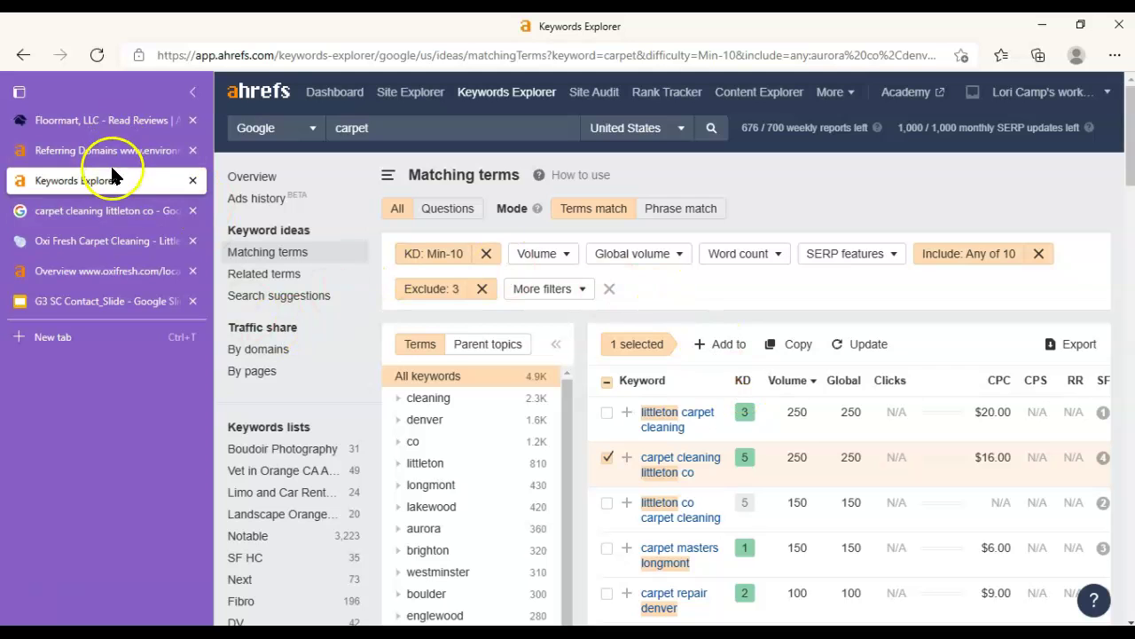
Switch to the Google results for "carpet cleaning littleton co" and highlight the search query.
{"action": "left_click", "coordinate": [110, 210]}
{"action": "scroll", "coordinate": [828, 374], "scroll_direction": "up", "scroll_amount": 7}
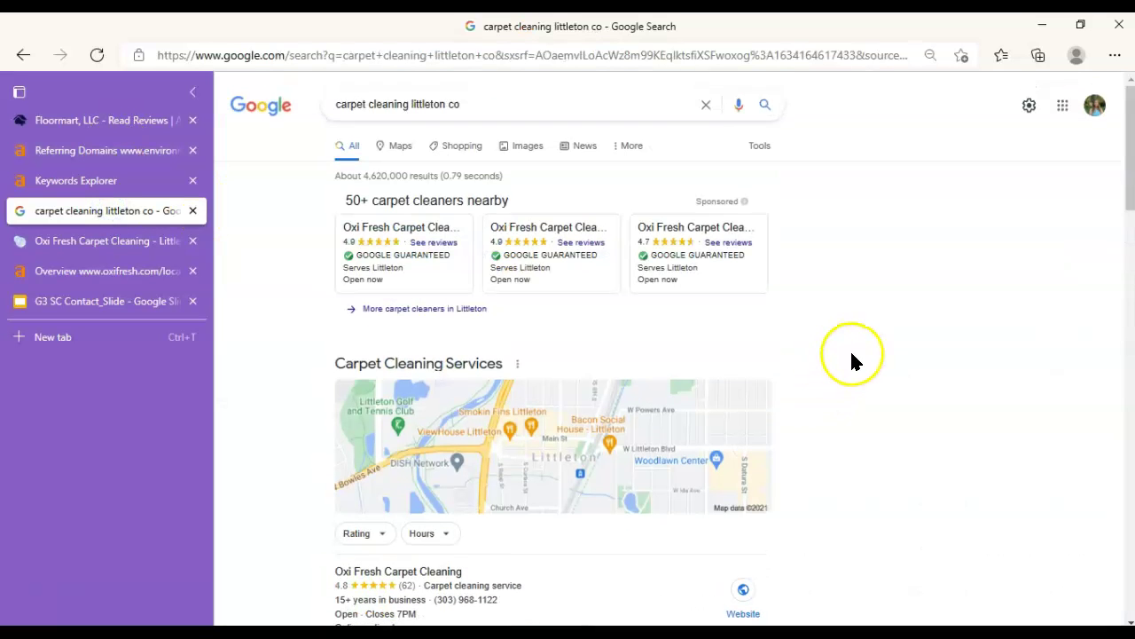
{"action": "left_click", "coordinate": [495, 110]}
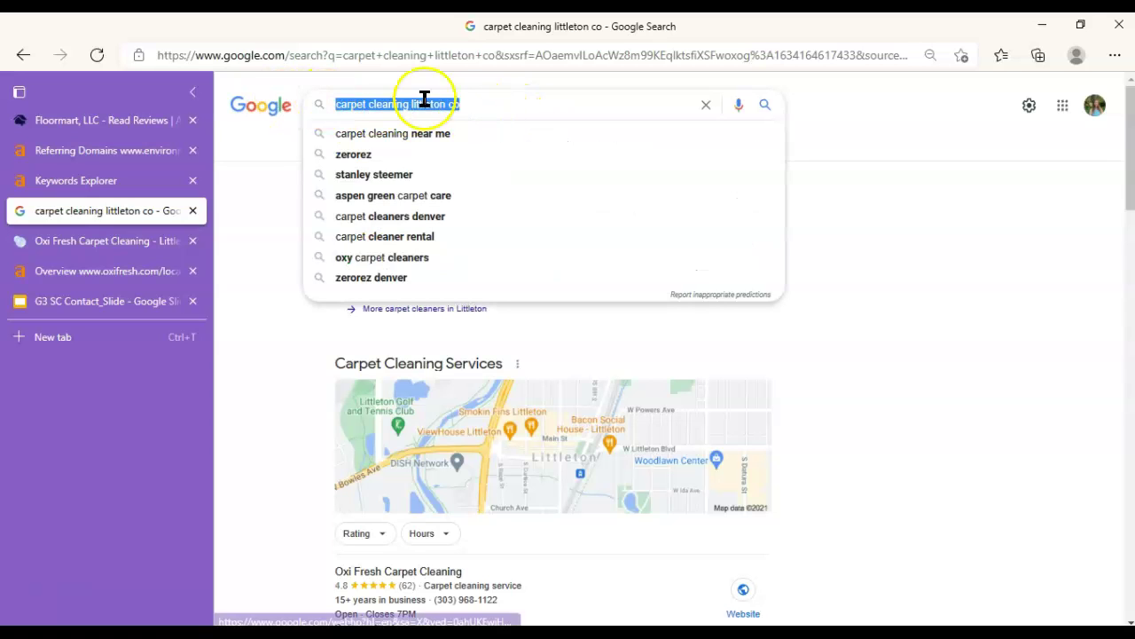
{"action": "left_click", "coordinate": [514, 104]}
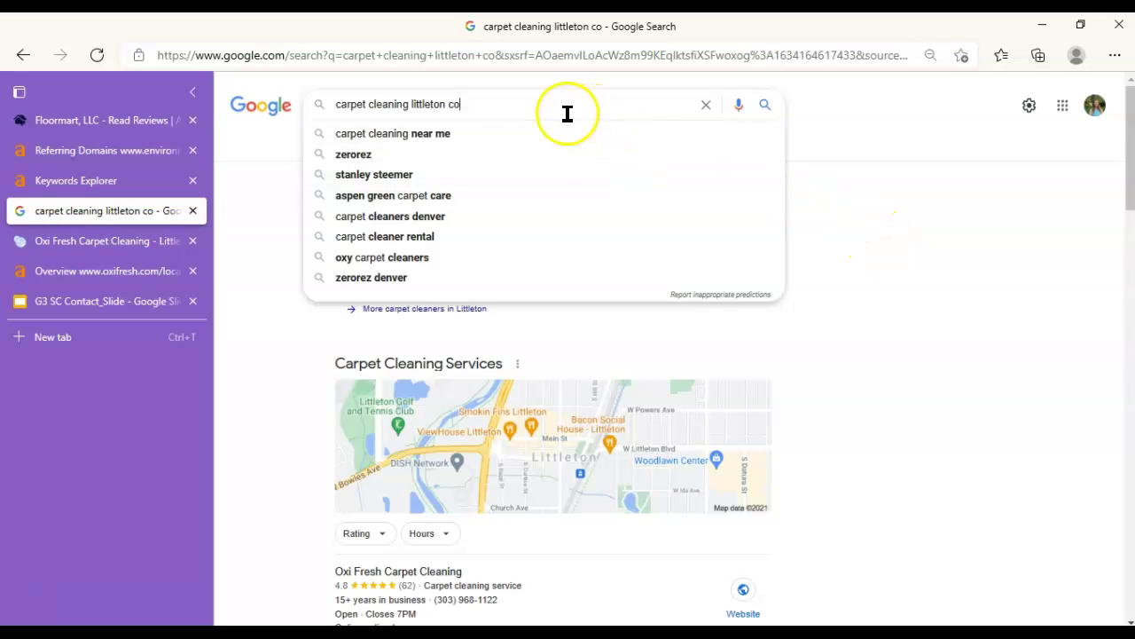
{"action": "left_click", "coordinate": [888, 257]}
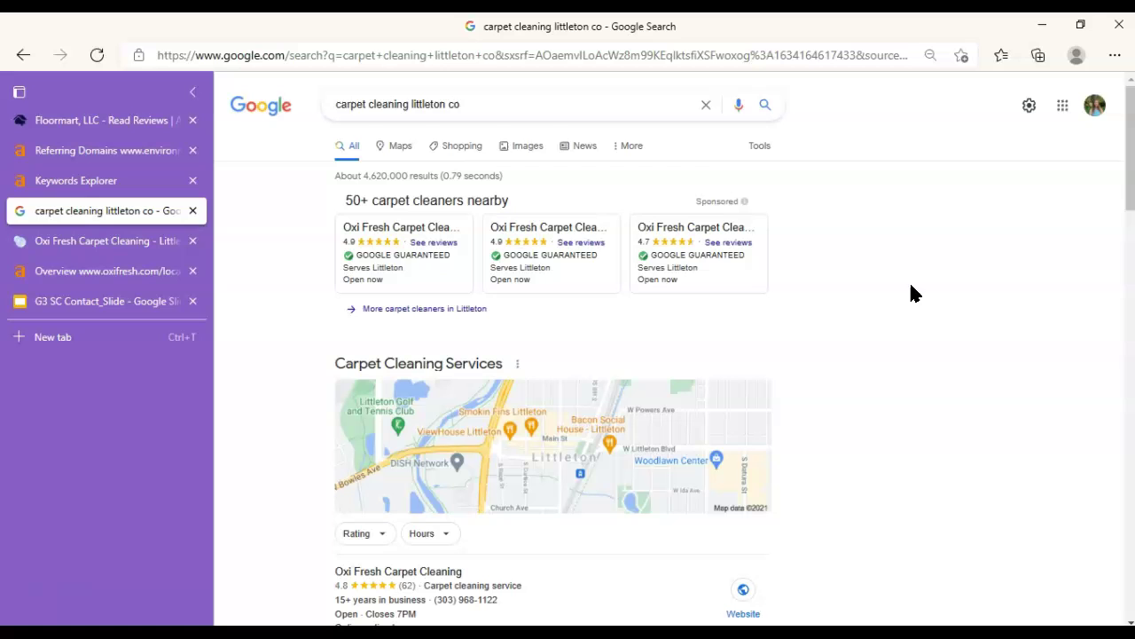
Review the sponsored carpet cleaners and the local map listings in the Google results.
{"action": "mouse_move", "coordinate": [693, 256]}
{"action": "scroll", "coordinate": [887, 266], "scroll_direction": "down", "scroll_amount": 2}
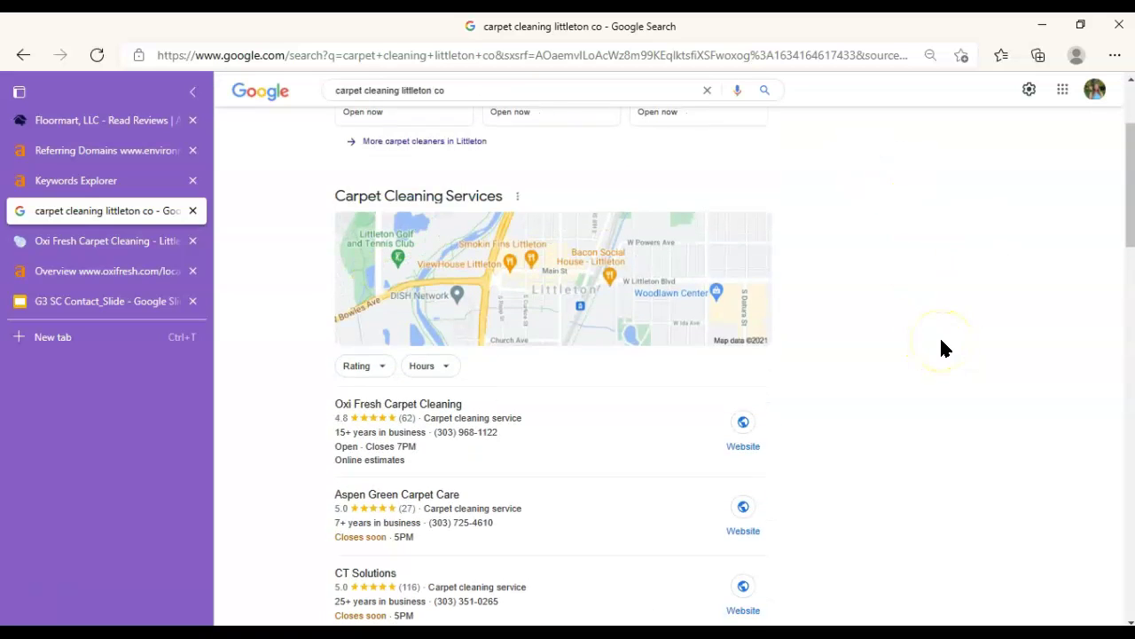
{"action": "scroll", "coordinate": [942, 346], "scroll_direction": "down", "scroll_amount": 1}
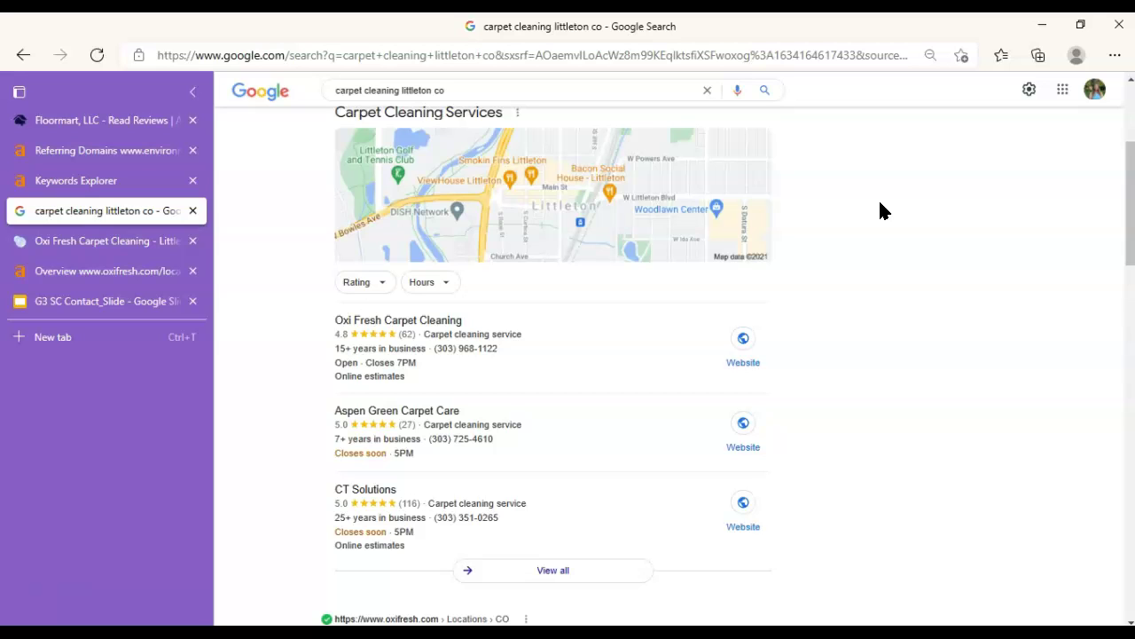
{"action": "left_click", "coordinate": [865, 219]}
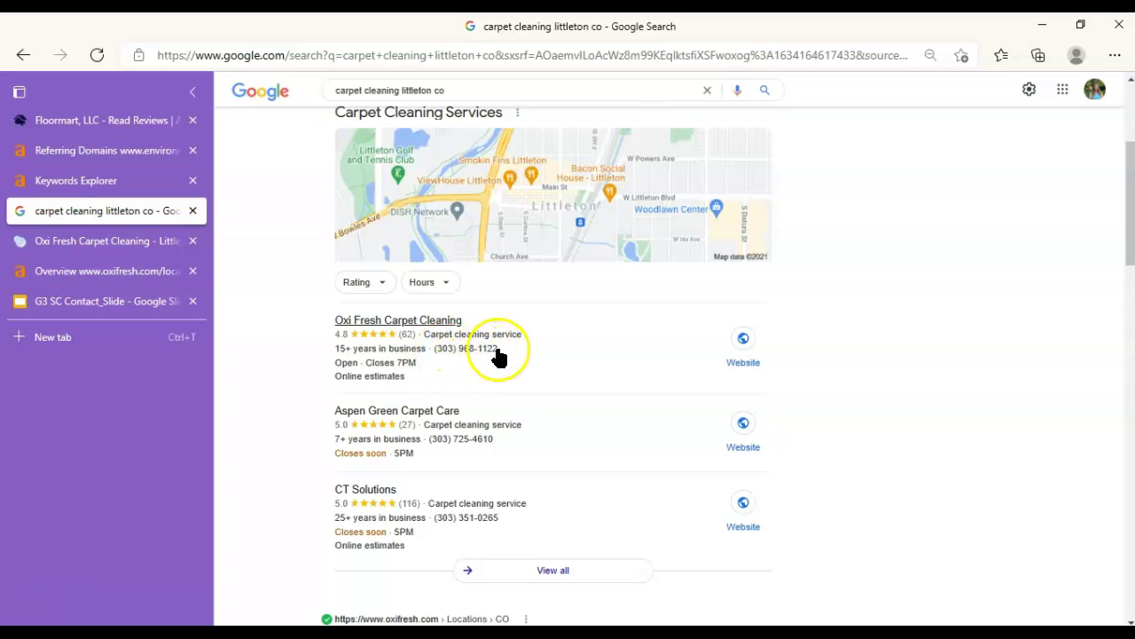
Find the first organic result below the map listings, the Oxi Fresh Littleton page, and highlight its entry.
{"action": "scroll", "coordinate": [949, 382], "scroll_direction": "down", "scroll_amount": 1}
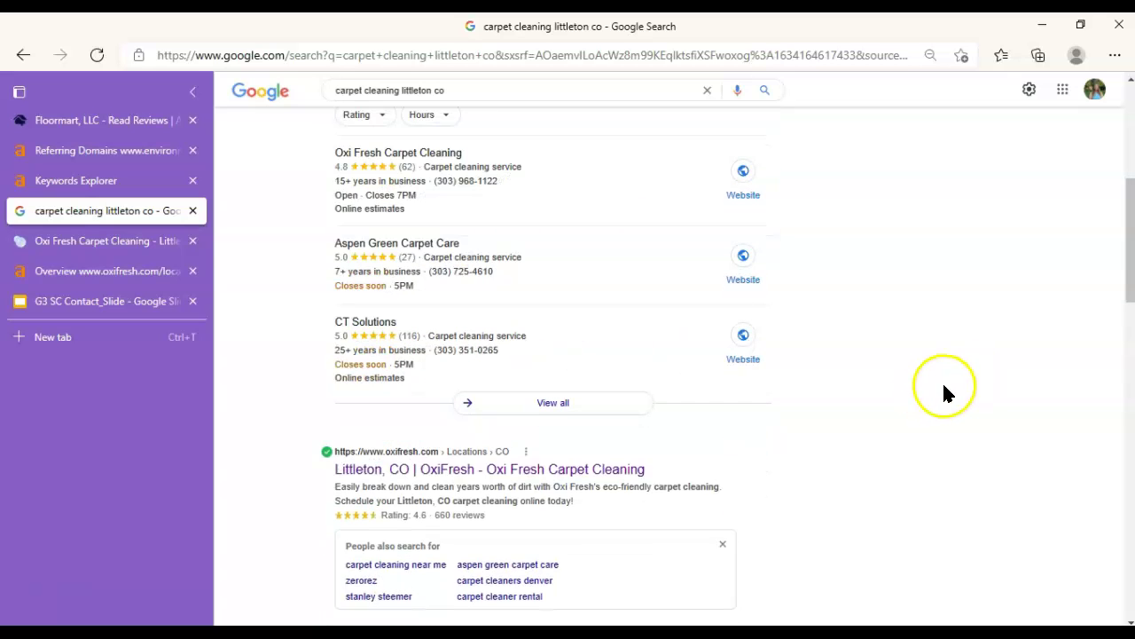
{"action": "scroll", "coordinate": [976, 390], "scroll_direction": "down", "scroll_amount": 4}
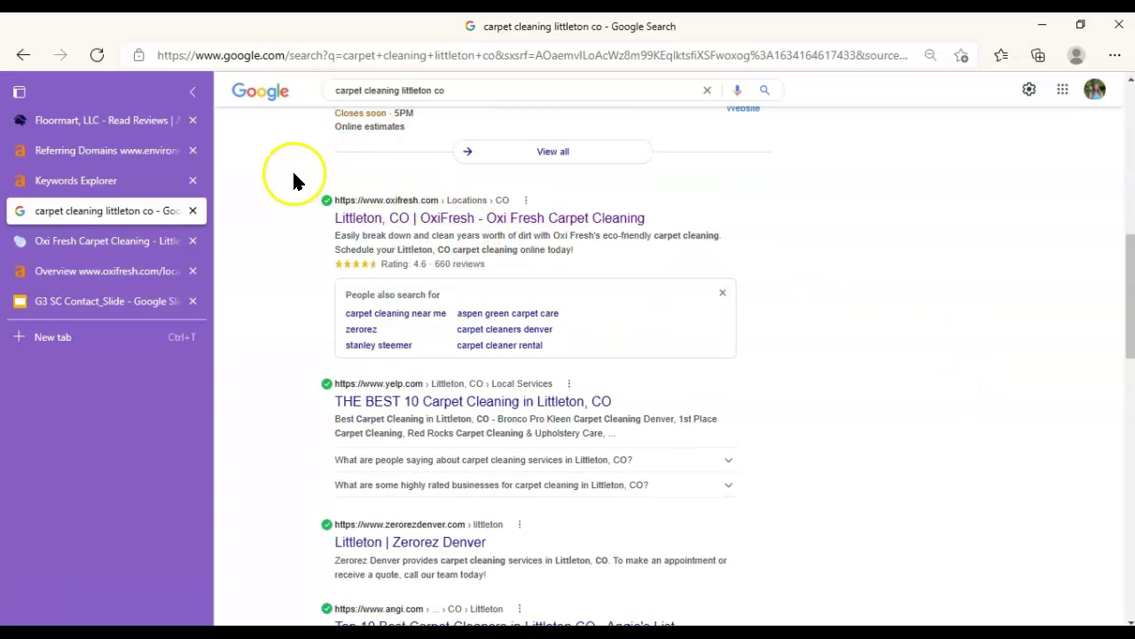
{"action": "left_click_drag", "start_coordinate": [274, 177], "coordinate": [850, 270]}
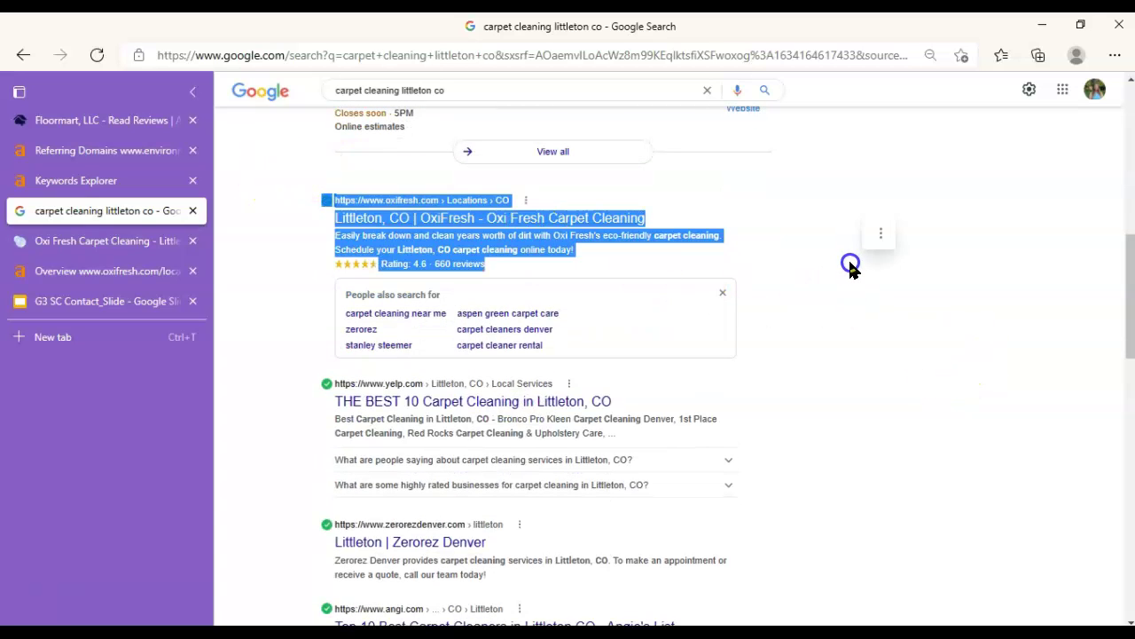
{"action": "left_click", "coordinate": [801, 249]}
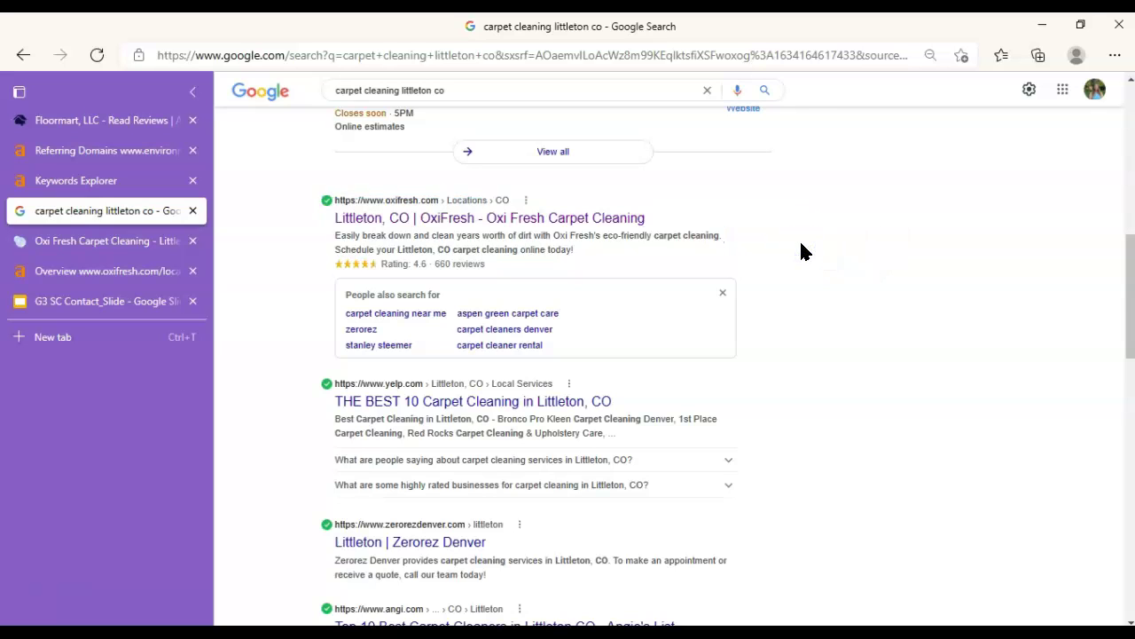
{"action": "left_click", "coordinate": [550, 227]}
Switch to the Oxi Fresh Littleton, CO page and review its banner, body text and service area details.
{"action": "left_click", "coordinate": [71, 240]}
{"action": "scroll", "coordinate": [975, 324], "scroll_direction": "up", "scroll_amount": 15}
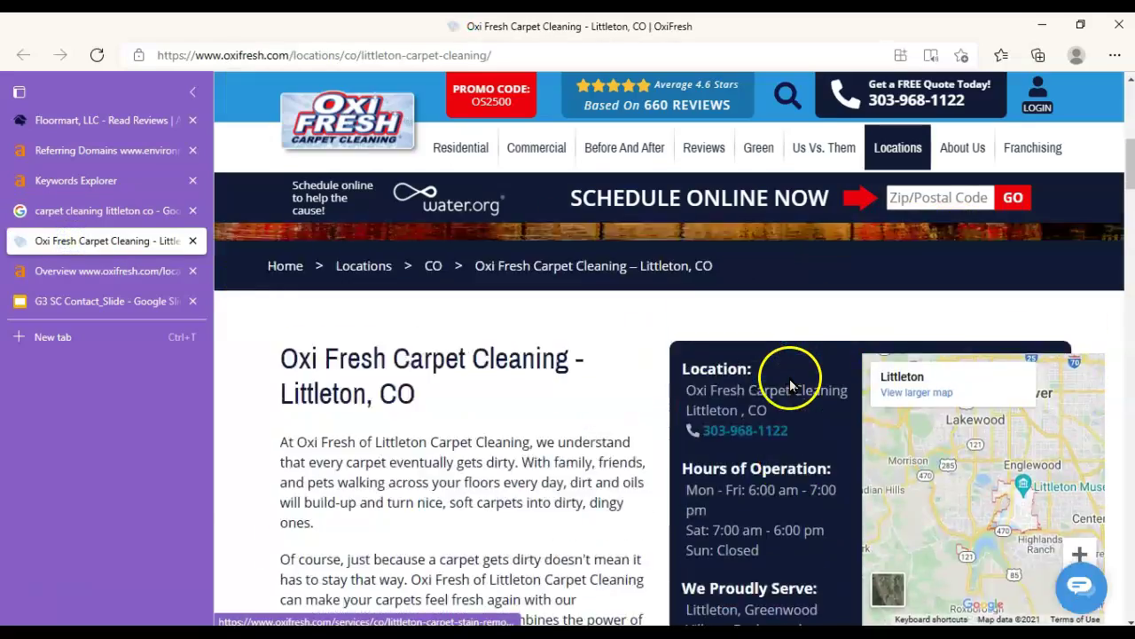
{"action": "scroll", "coordinate": [753, 363], "scroll_direction": "down", "scroll_amount": 5}
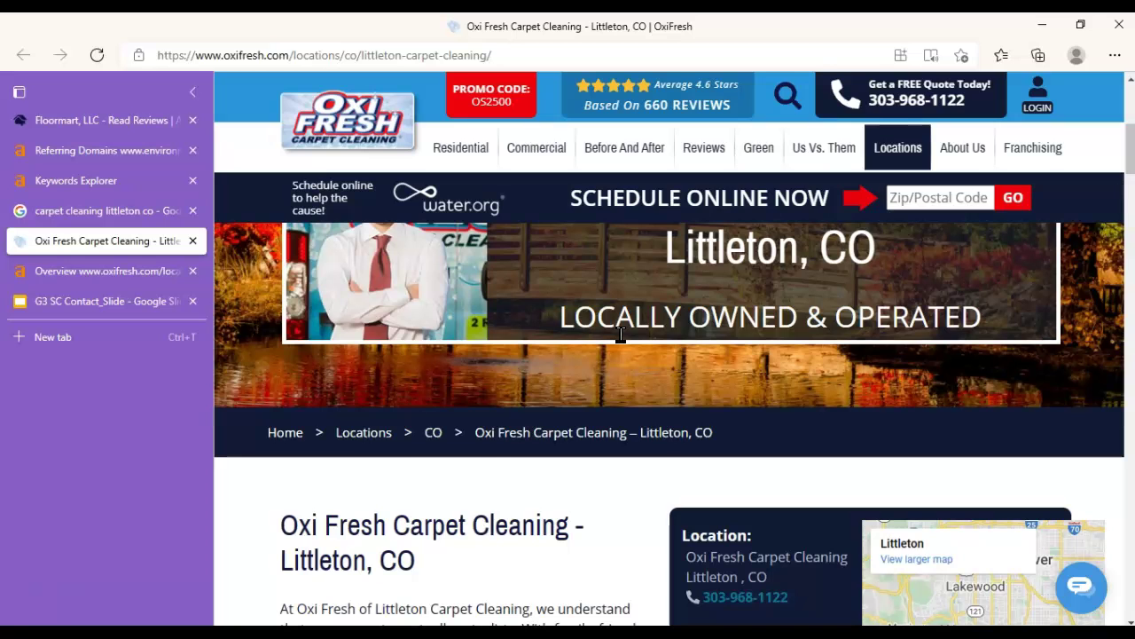
{"action": "scroll", "coordinate": [621, 334], "scroll_direction": "down", "scroll_amount": 4}
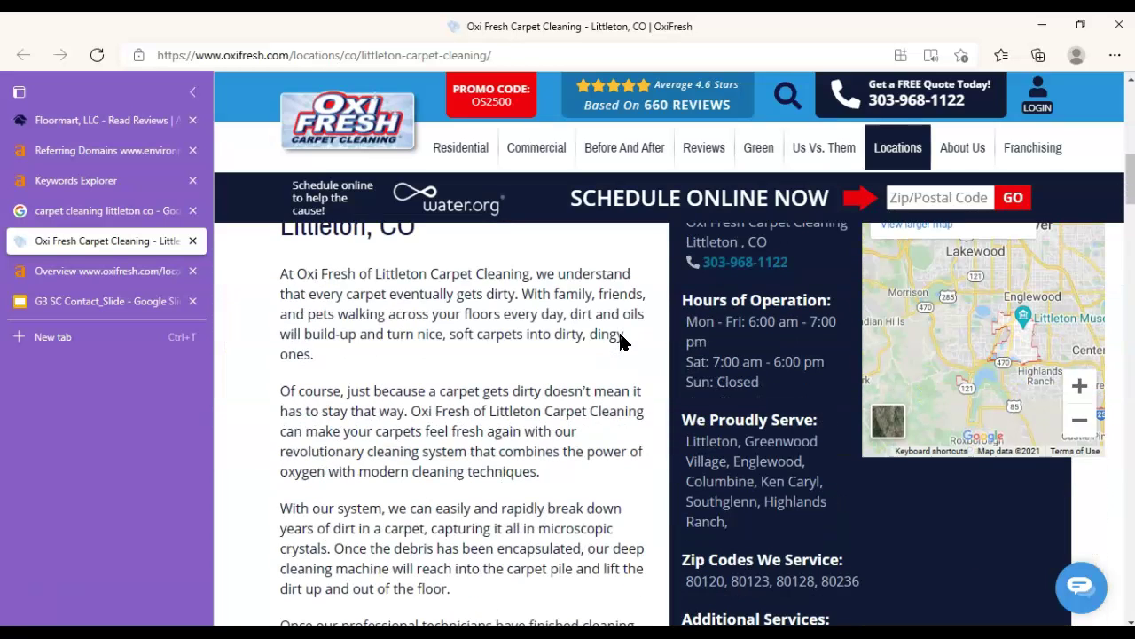
{"action": "left_click", "coordinate": [618, 322]}
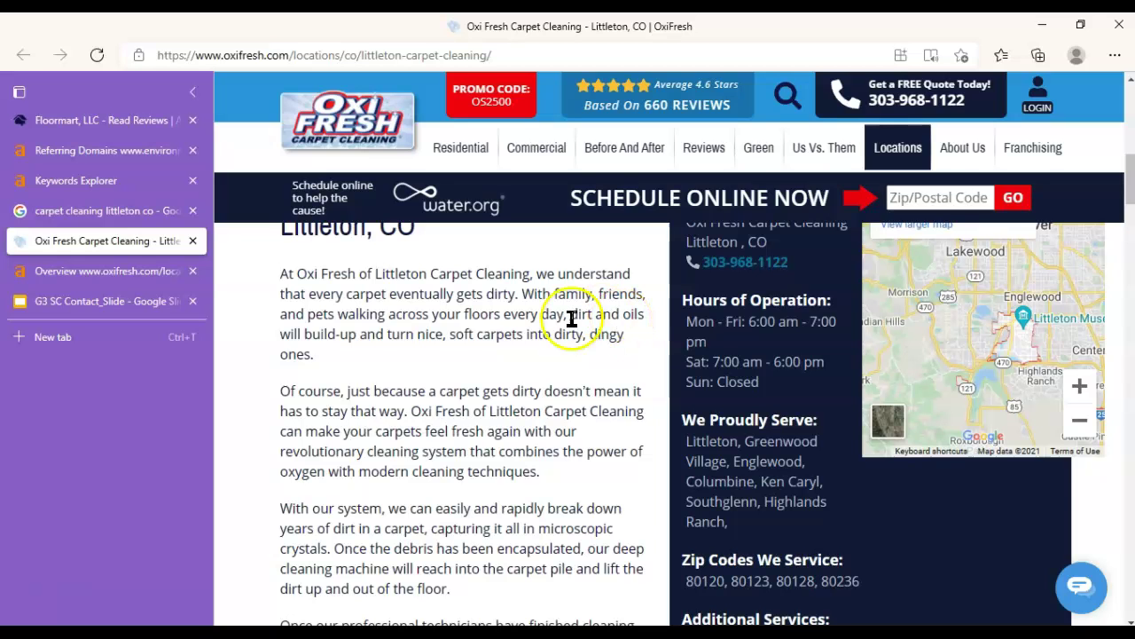
Highlight the words "Carpet Cleaning - Littleton, CO" in the Oxi Fresh page's main heading.
{"action": "scroll", "coordinate": [317, 342], "scroll_direction": "up", "scroll_amount": 2}
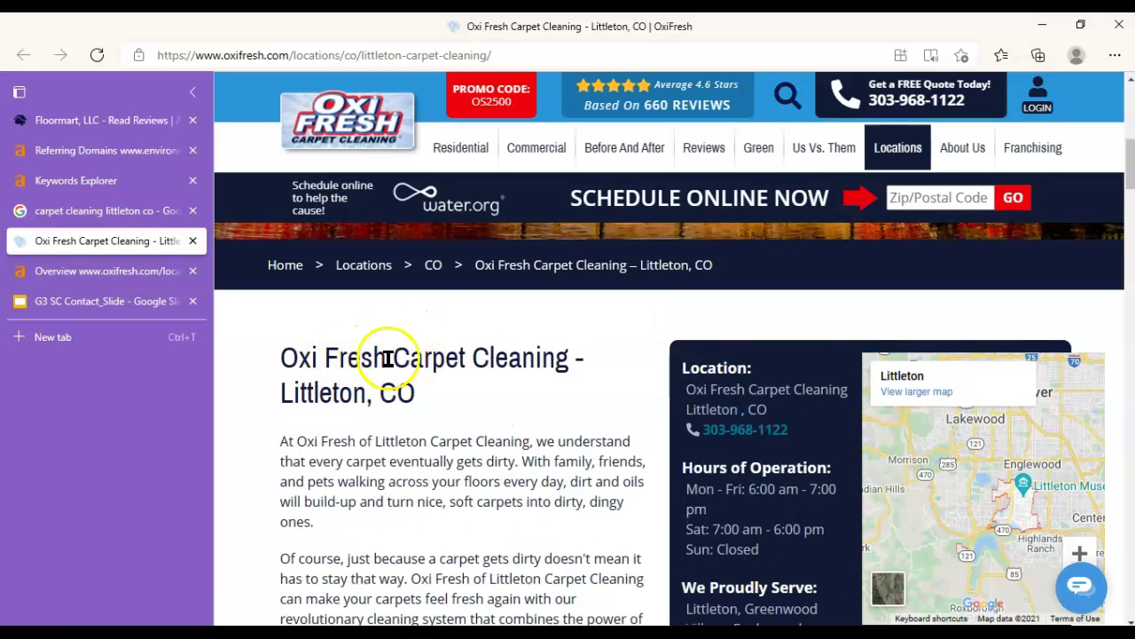
{"action": "left_click_drag", "start_coordinate": [396, 358], "coordinate": [564, 383]}
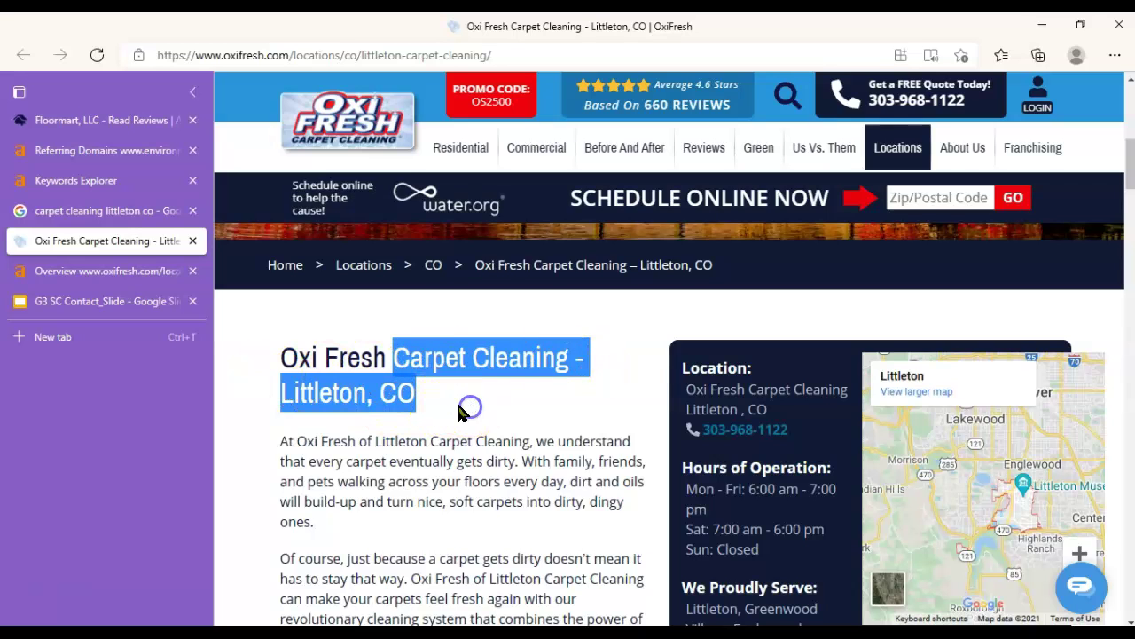
{"action": "left_click", "coordinate": [400, 364]}
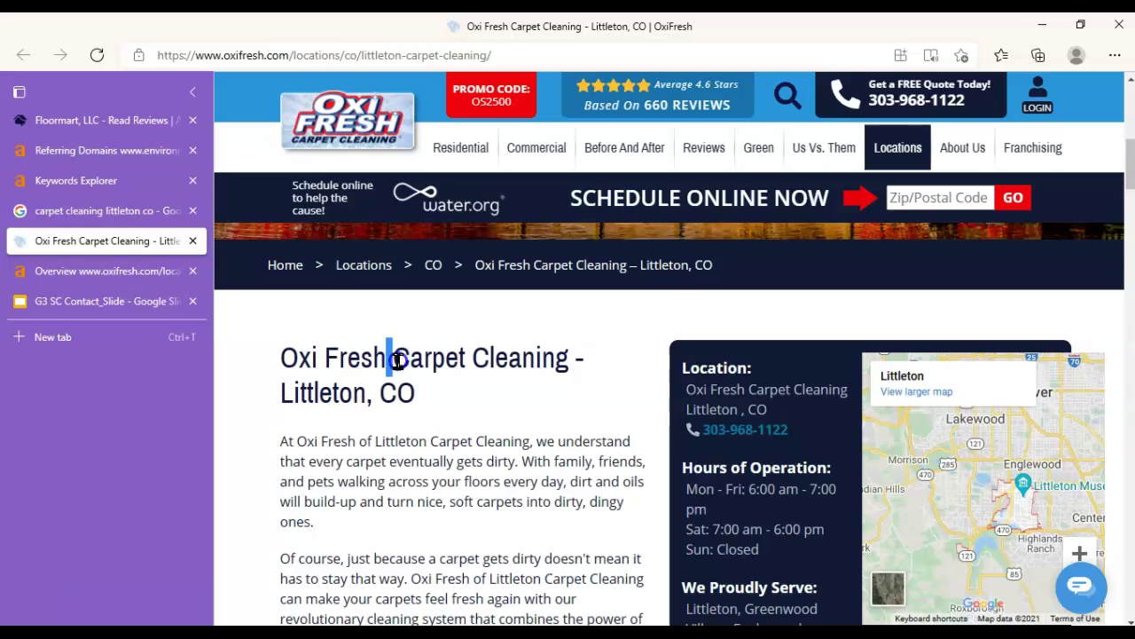
Clear the stray text selection and re-mark only "Carpet Cleaning - Littleton, CO" in the Oxi Fresh page heading.
{"action": "left_click_drag", "start_coordinate": [390, 357], "coordinate": [557, 435]}
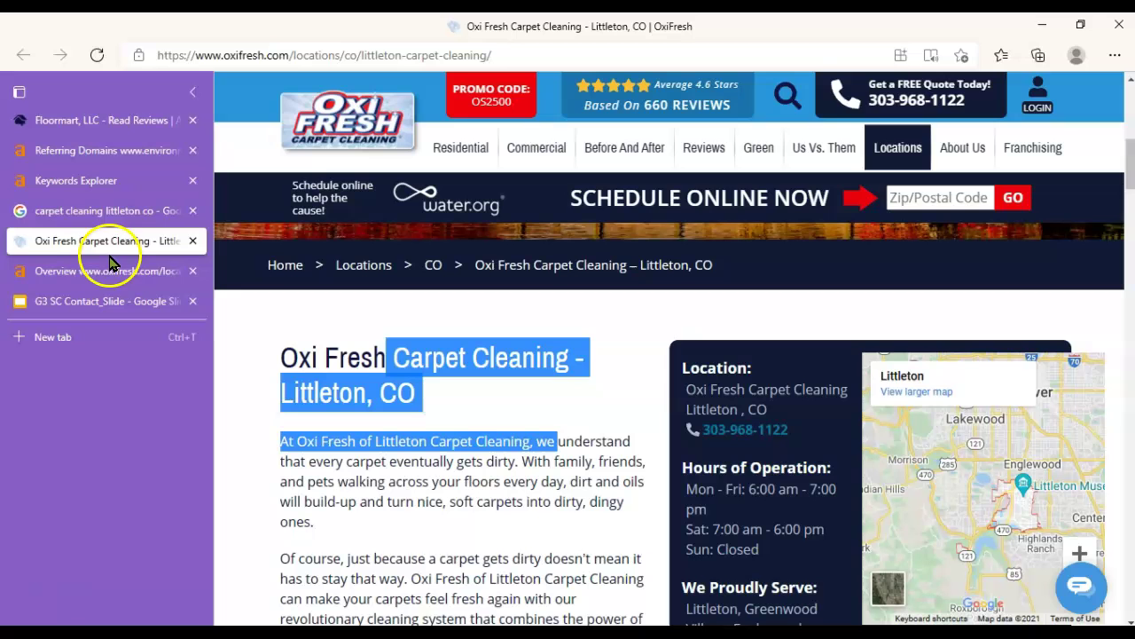
{"action": "left_click_drag", "start_coordinate": [388, 481], "coordinate": [396, 480]}
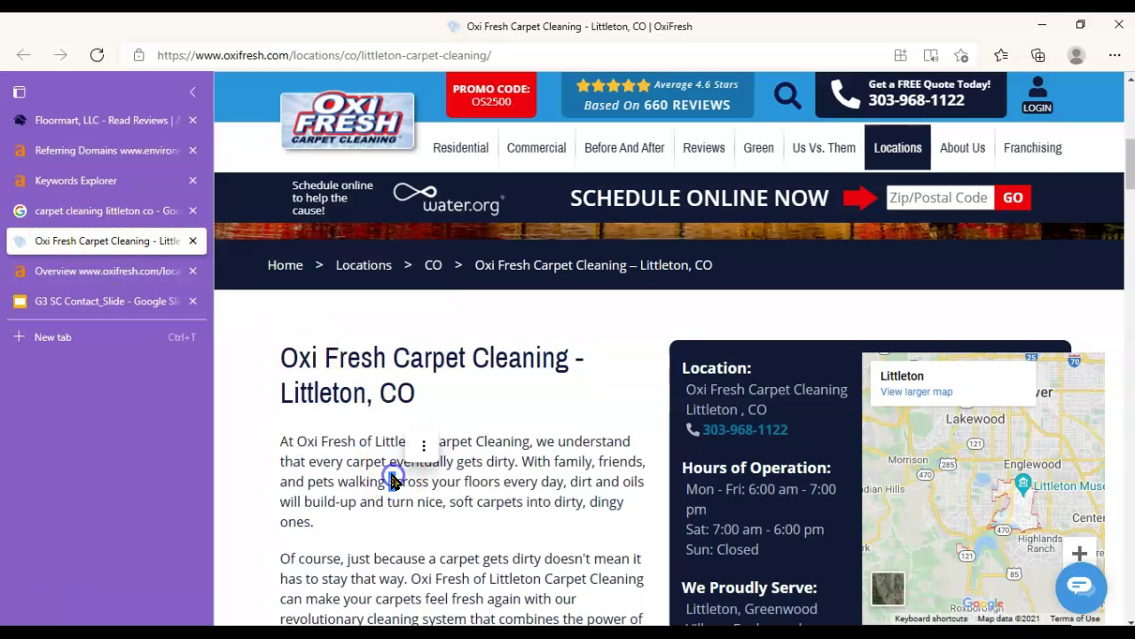
{"action": "left_click_drag", "start_coordinate": [396, 359], "coordinate": [532, 393]}
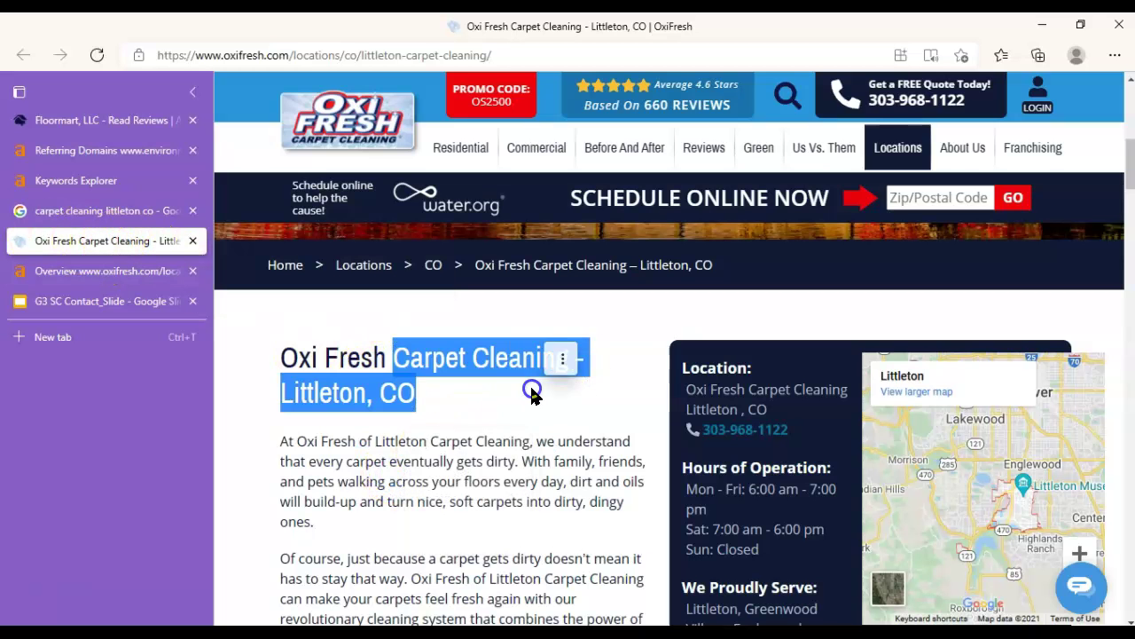
Read through the Oxi Fresh page's body copy and highlight part of the sentence about the dining room floor.
{"action": "scroll", "coordinate": [533, 393], "scroll_direction": "down", "scroll_amount": 5}
{"action": "left_click_drag", "start_coordinate": [396, 401], "coordinate": [416, 415]}
{"action": "scroll", "coordinate": [355, 452], "scroll_direction": "down", "scroll_amount": 3}
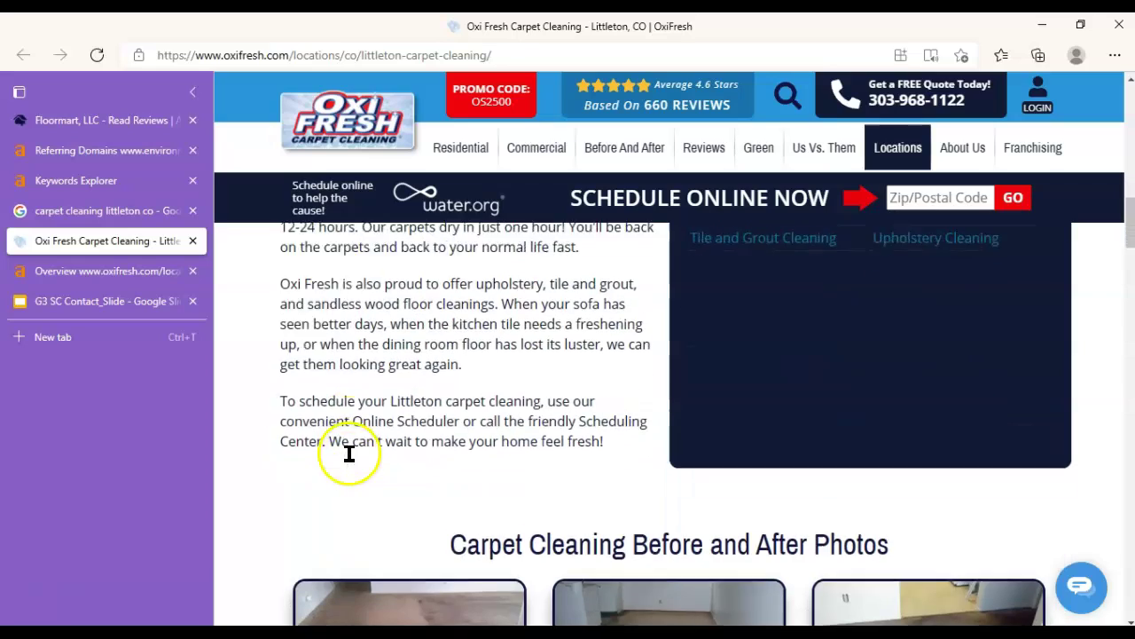
{"action": "scroll", "coordinate": [488, 399], "scroll_direction": "up", "scroll_amount": 2}
{"action": "left_click_drag", "start_coordinate": [415, 485], "coordinate": [523, 485]}
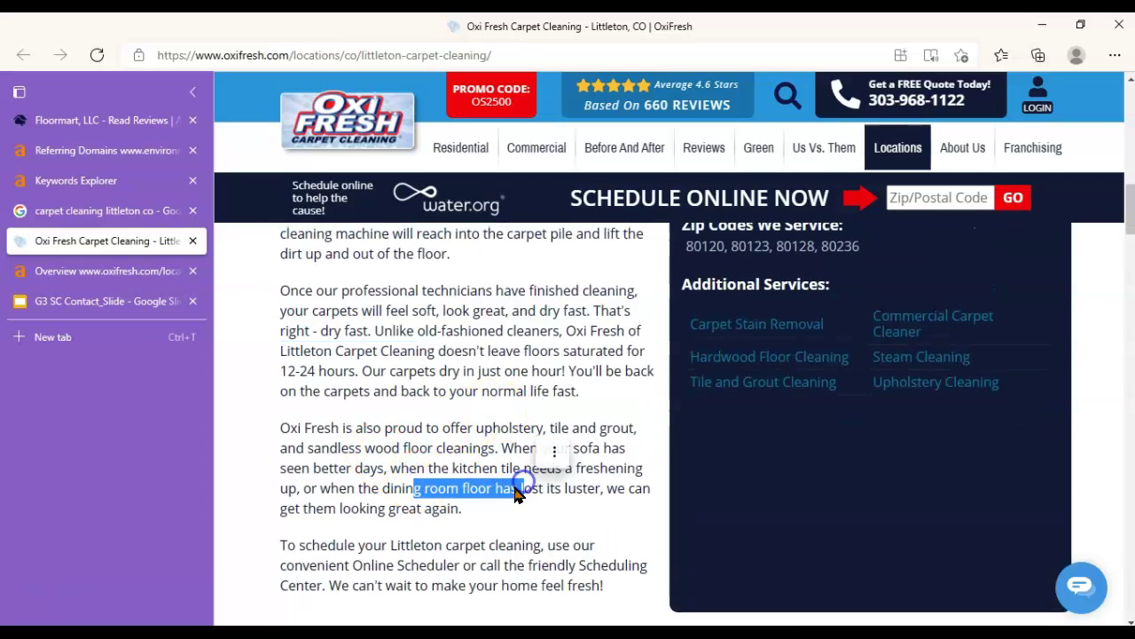
Review the lower page sections, including the franchisee text, and return to the Carpet Cleaning Before and After Photos.
{"action": "scroll", "coordinate": [532, 373], "scroll_direction": "down", "scroll_amount": 3}
{"action": "scroll", "coordinate": [537, 357], "scroll_direction": "down", "scroll_amount": 10}
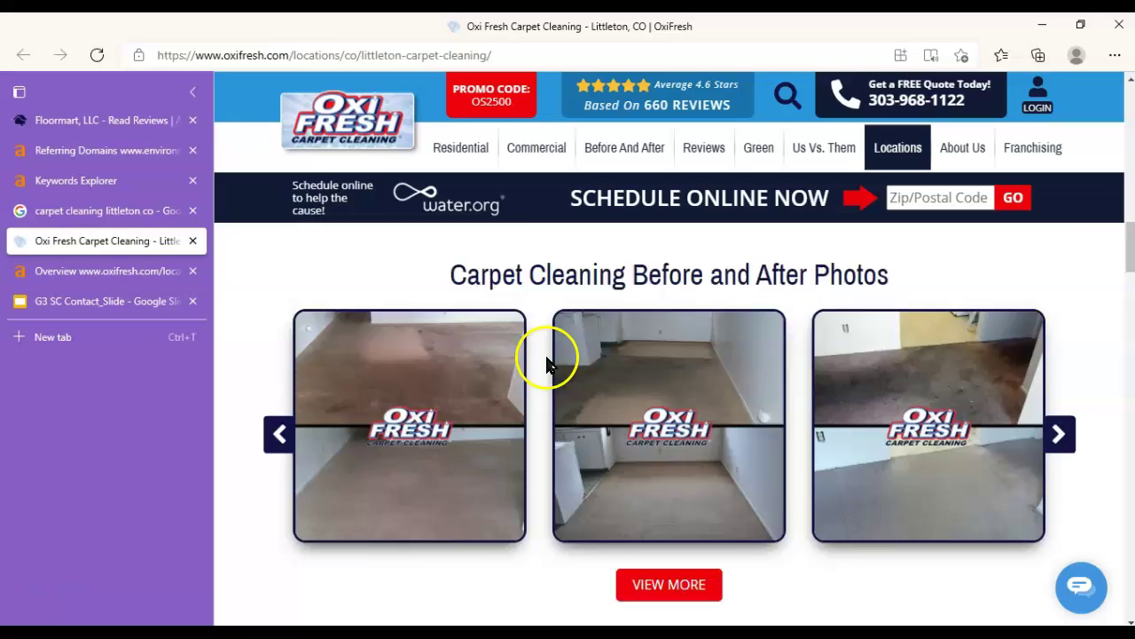
{"action": "scroll", "coordinate": [552, 360], "scroll_direction": "down", "scroll_amount": 5}
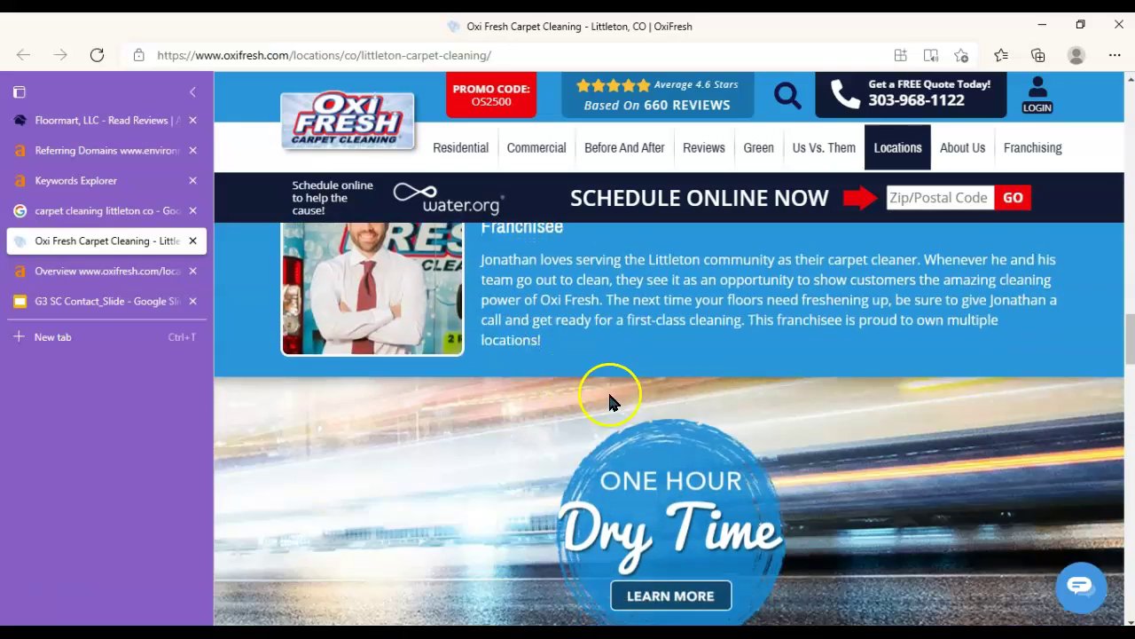
{"action": "scroll", "coordinate": [849, 494], "scroll_direction": "up", "scroll_amount": 7}
{"action": "scroll", "coordinate": [849, 501], "scroll_direction": "up", "scroll_amount": 7}
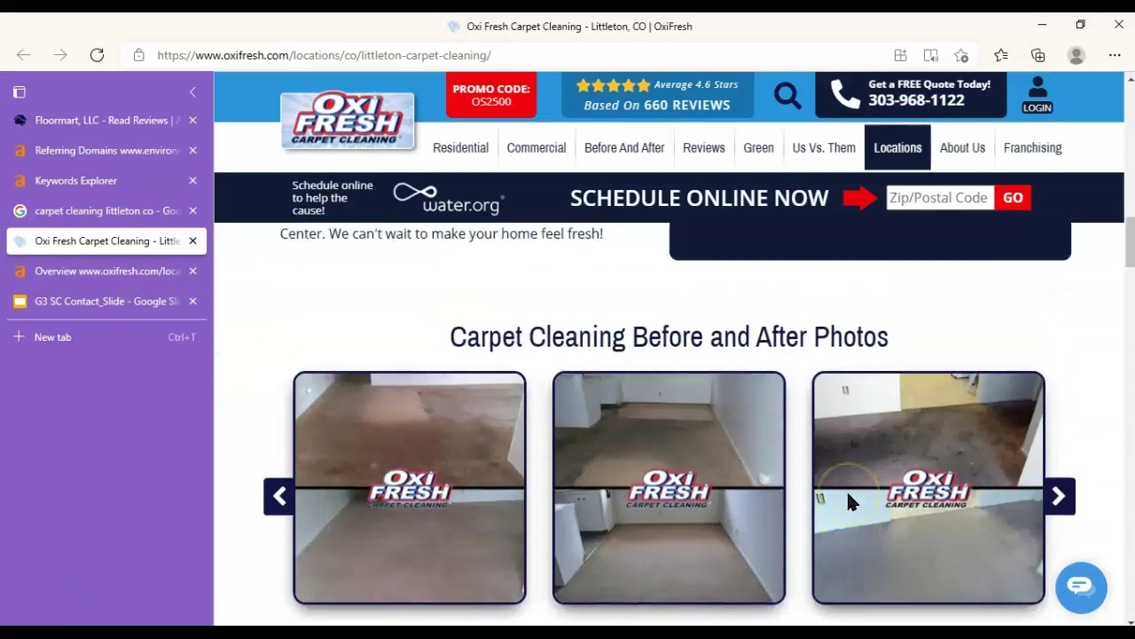
{"action": "scroll", "coordinate": [354, 435], "scroll_direction": "down", "scroll_amount": 3}
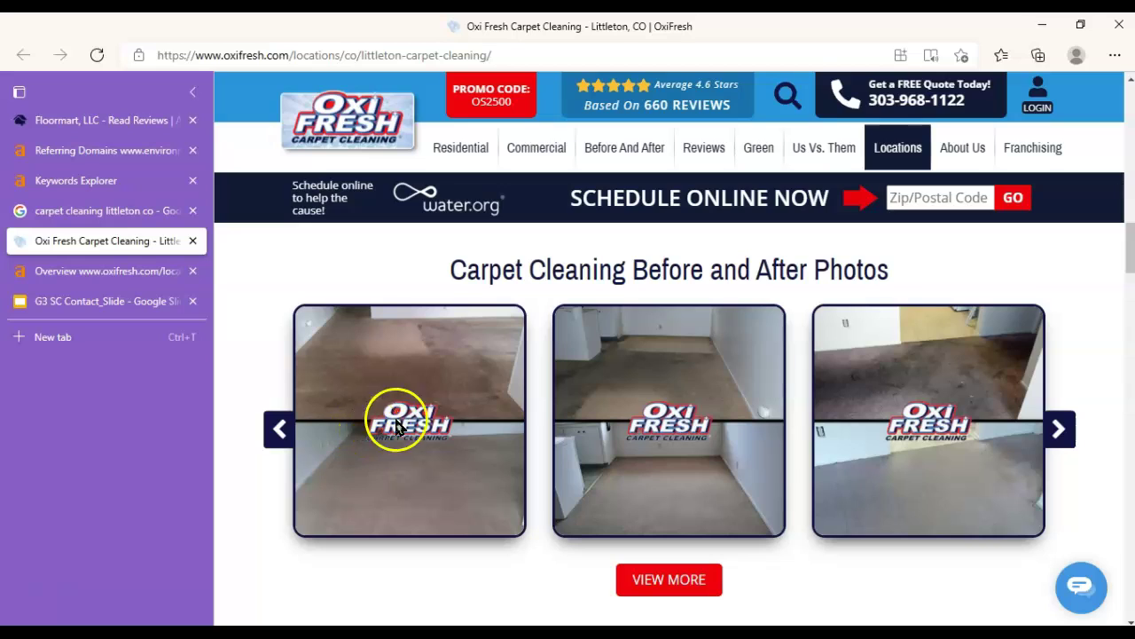
Inspect the suggested file name of the first before-and-after photo in the Save As dialog and cancel without saving.
{"action": "right_click", "coordinate": [369, 341]}
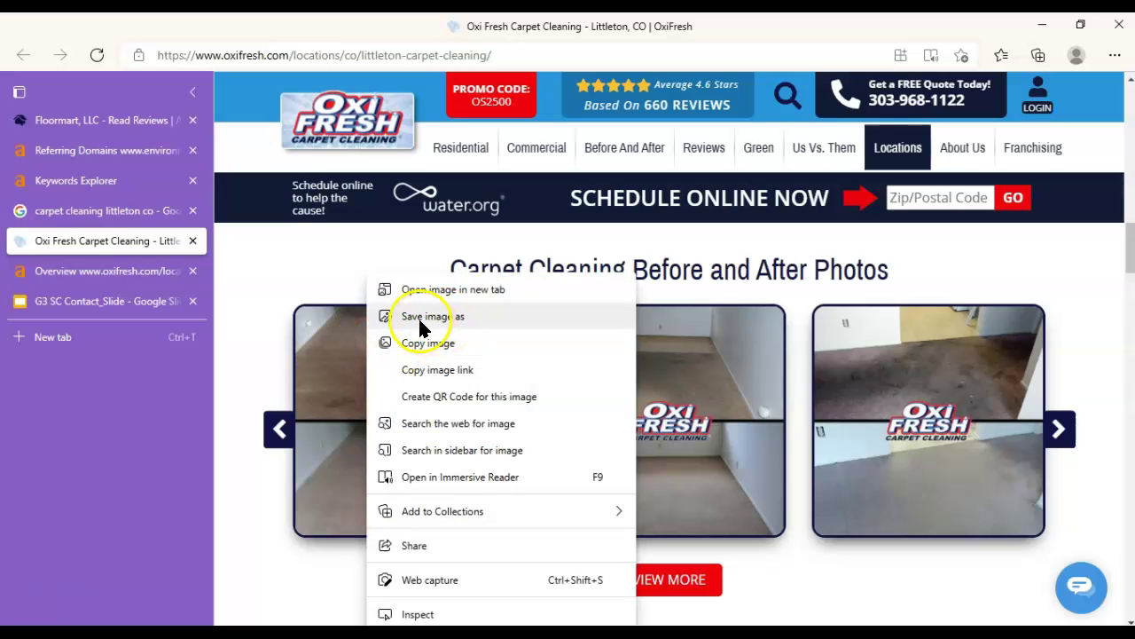
{"action": "left_click", "coordinate": [421, 318]}
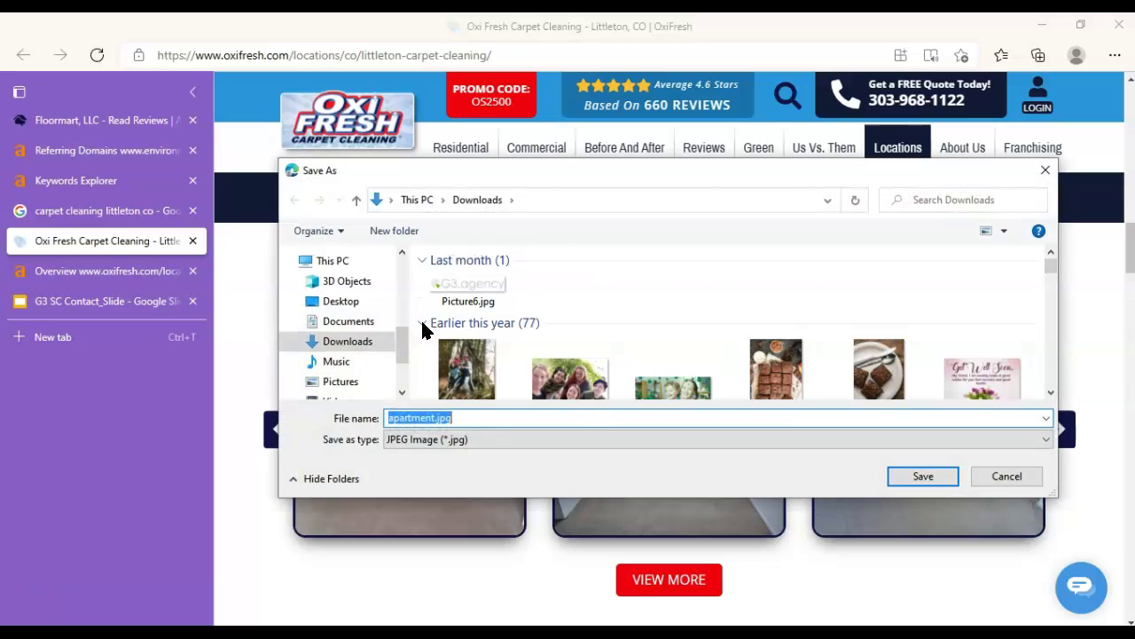
{"action": "left_click", "coordinate": [403, 418]}
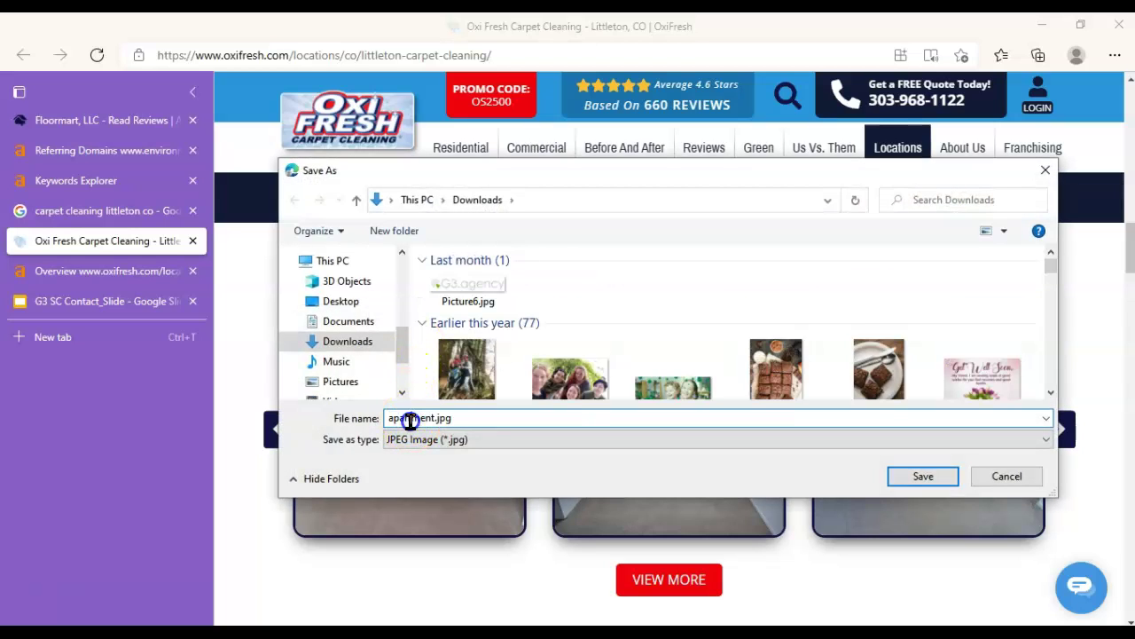
{"action": "left_click", "coordinate": [473, 419]}
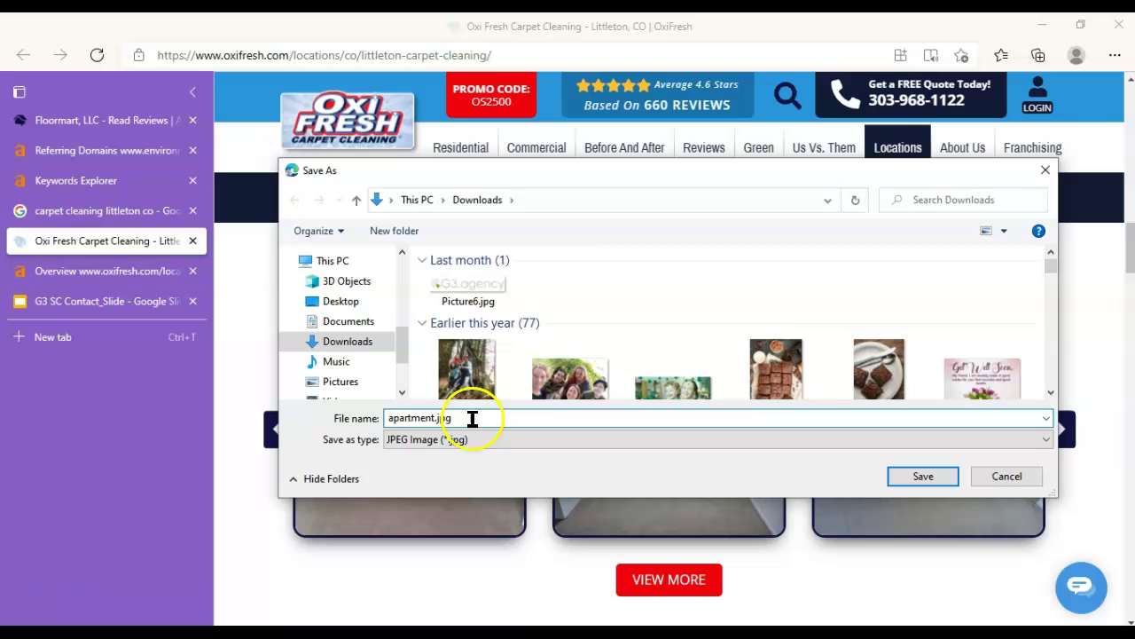
{"action": "double_click", "coordinate": [473, 418]}
{"action": "left_click", "coordinate": [970, 456]}
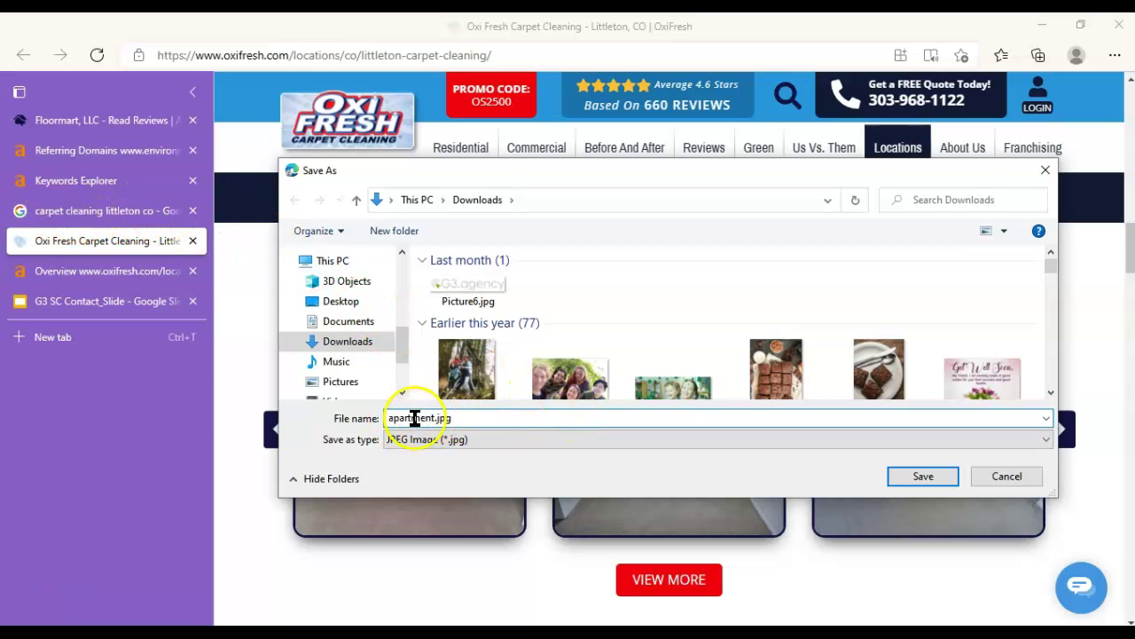
{"action": "left_click", "coordinate": [1043, 477]}
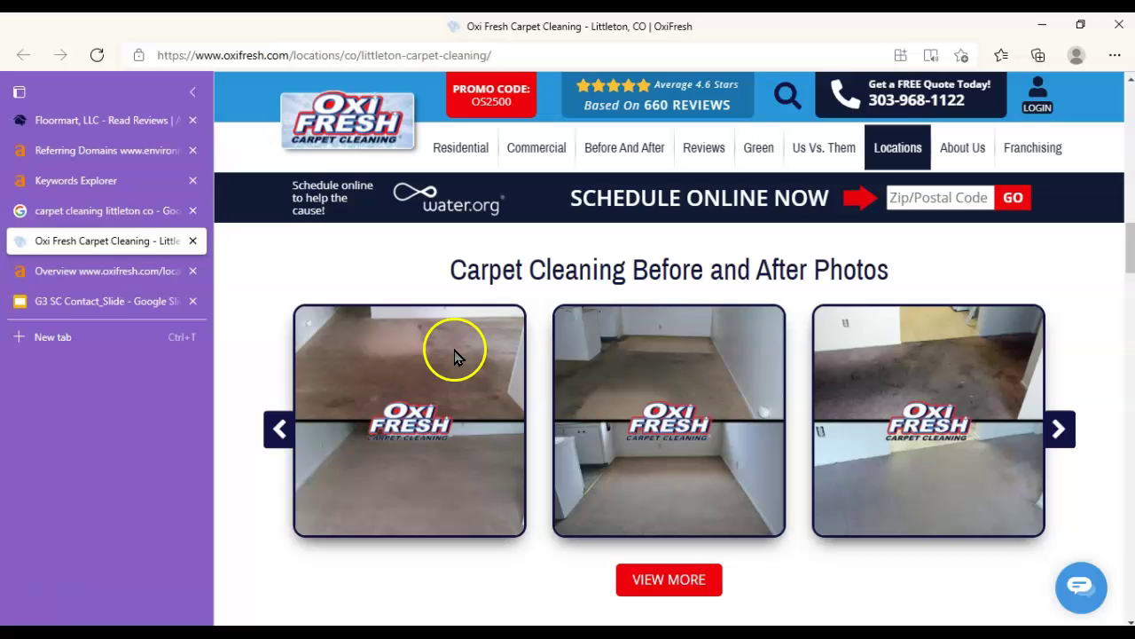
Switch to the Ahrefs overview of the Oxi Fresh Littleton page and highlight its UR score.
{"action": "left_click", "coordinate": [88, 271]}
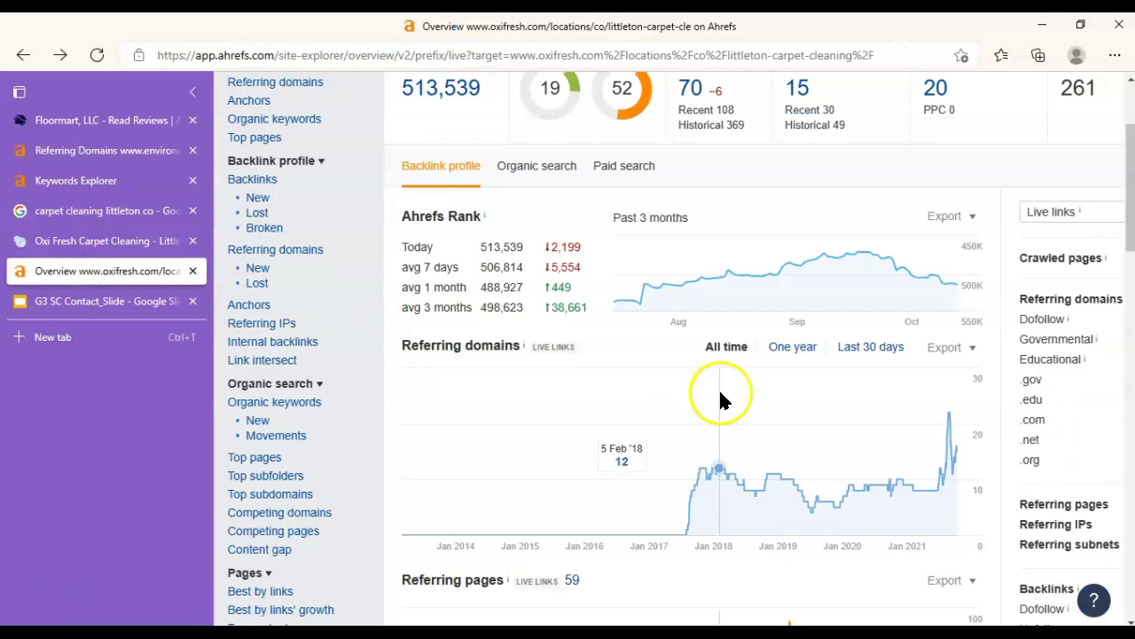
{"action": "scroll", "coordinate": [717, 386], "scroll_direction": "up", "scroll_amount": 2}
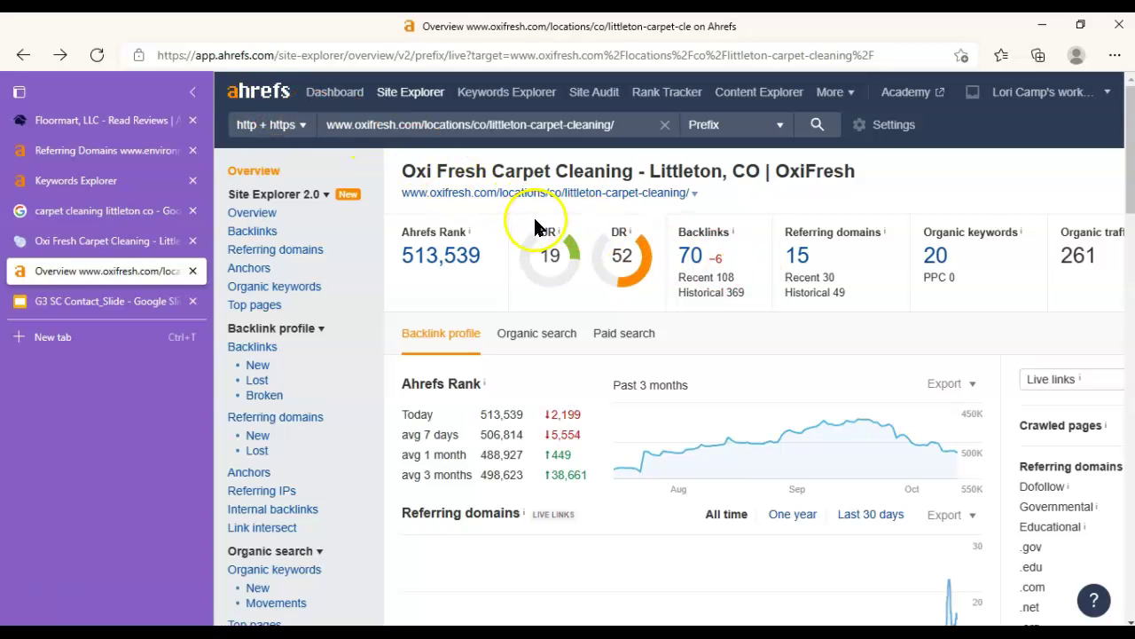
{"action": "left_click_drag", "start_coordinate": [535, 228], "coordinate": [566, 275]}
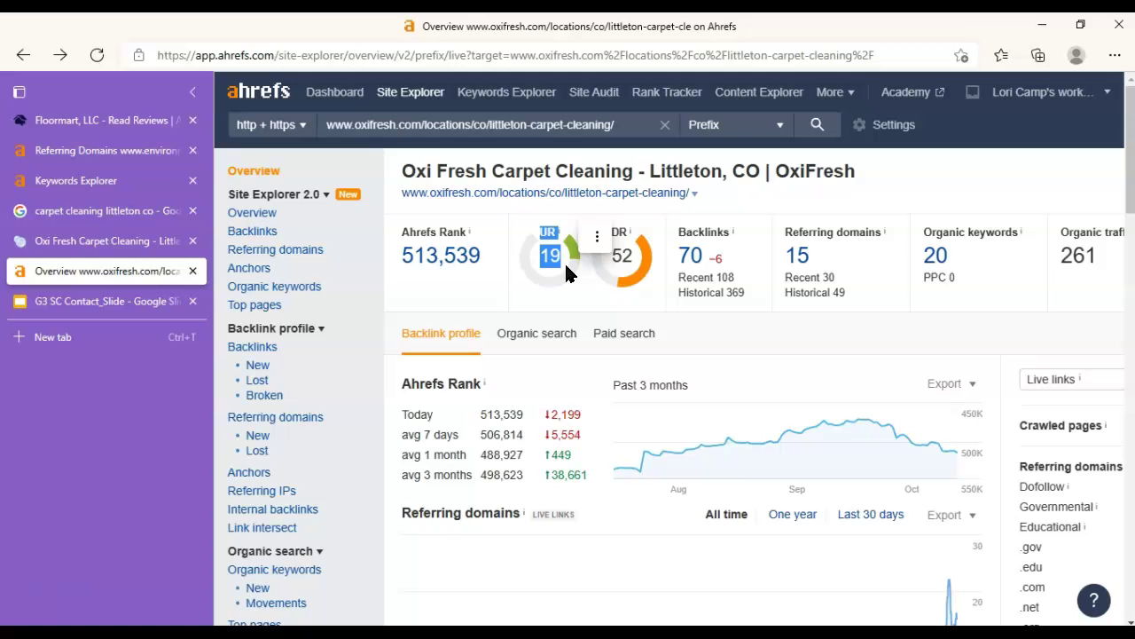
{"action": "left_click", "coordinate": [515, 261]}
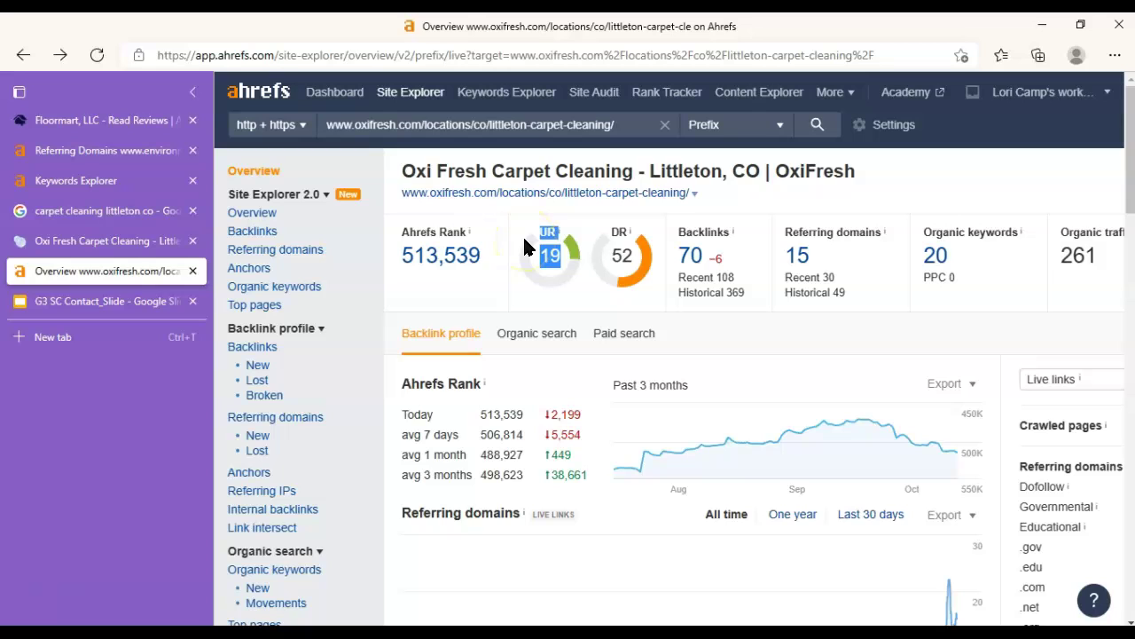
{"action": "left_click", "coordinate": [529, 229]}
{"action": "left_click_drag", "start_coordinate": [532, 229], "coordinate": [567, 295]}
{"action": "left_click", "coordinate": [568, 292]}
Highlight the analysed Oxi Fresh page URL and compare the page's UR and DR scores.
{"action": "left_click", "coordinate": [618, 125]}
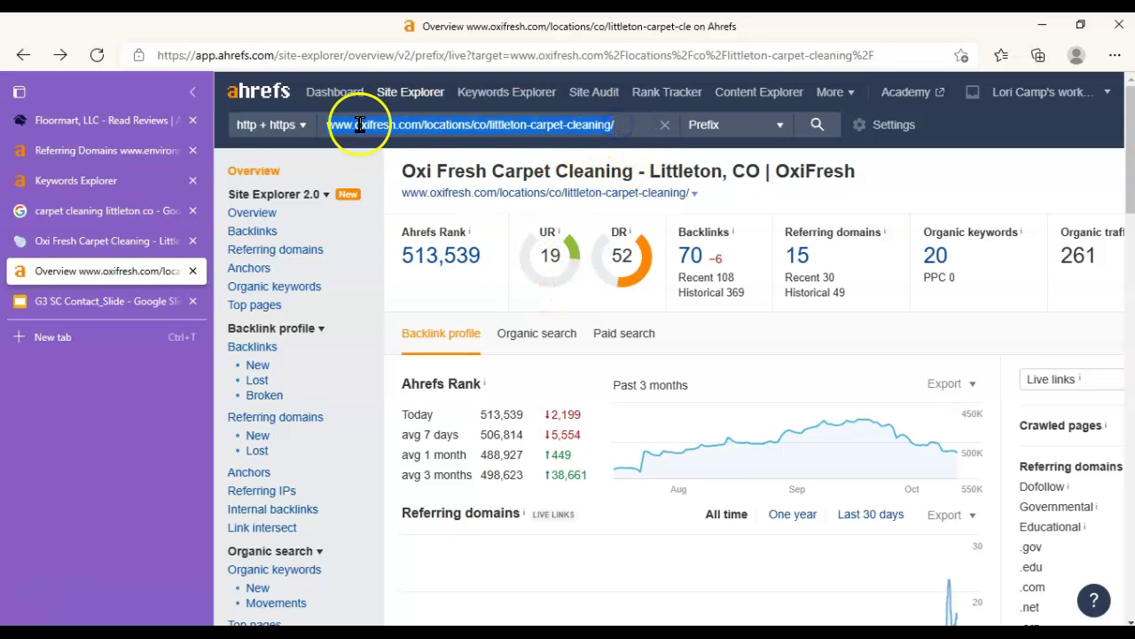
{"action": "left_click", "coordinate": [595, 236]}
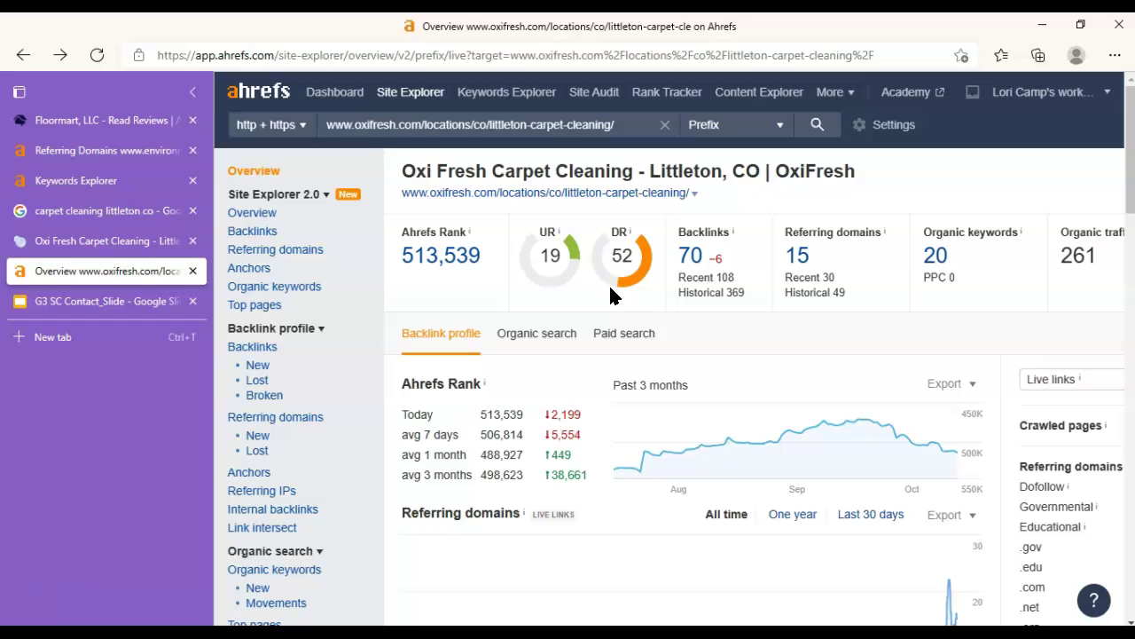
{"action": "left_click_drag", "start_coordinate": [608, 283], "coordinate": [559, 275]}
{"action": "left_click_drag", "start_coordinate": [559, 275], "coordinate": [581, 297]}
Highlight the Referring domains count in the overview and open the list of referring domains behind it.
{"action": "left_click", "coordinate": [793, 275]}
{"action": "left_click", "coordinate": [771, 235]}
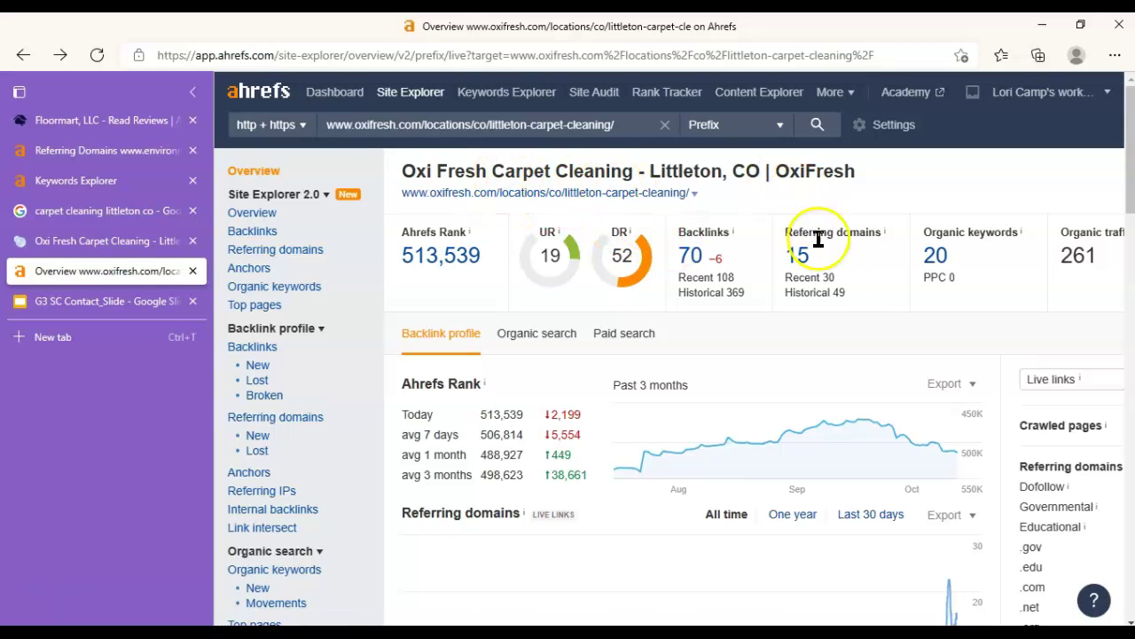
{"action": "left_click_drag", "start_coordinate": [821, 257], "coordinate": [786, 257]}
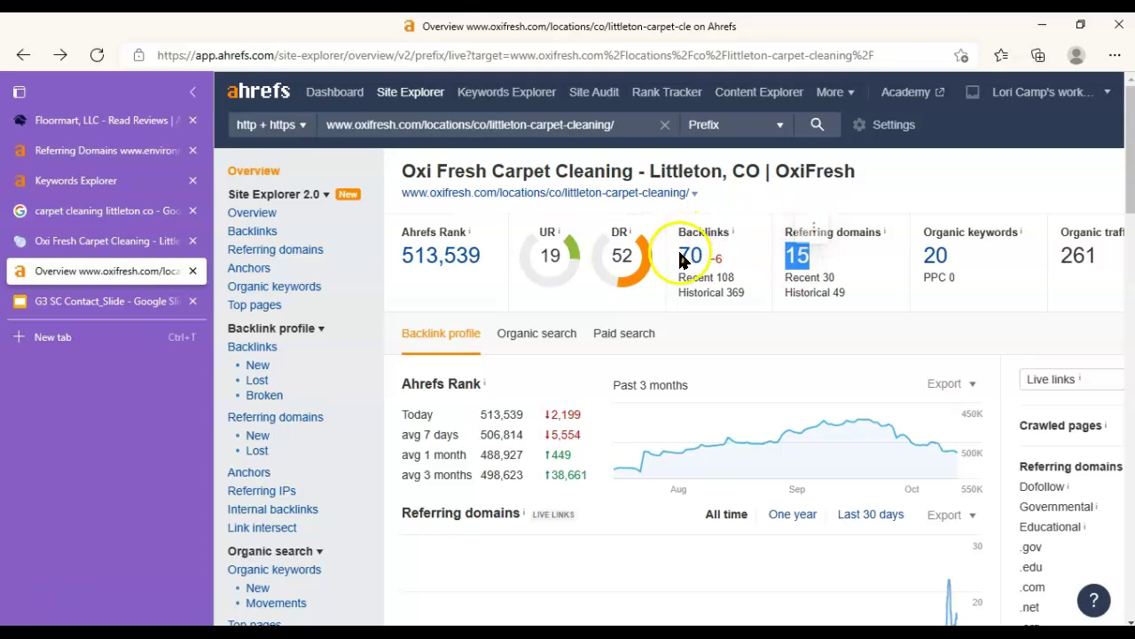
{"action": "left_click", "coordinate": [796, 255]}
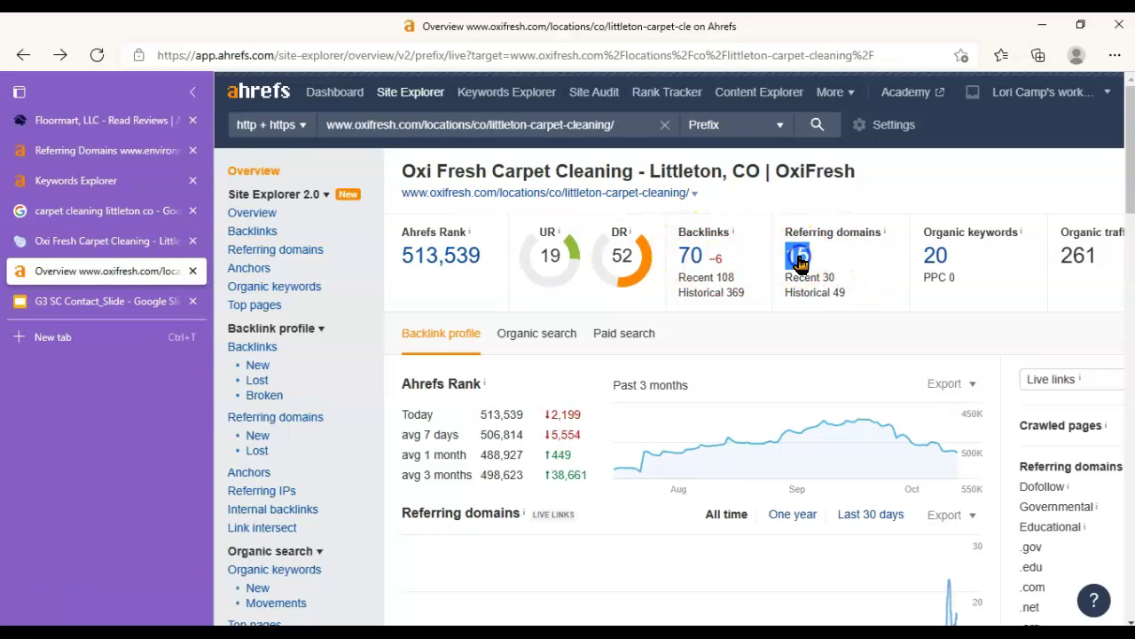
{"action": "scroll", "coordinate": [533, 296], "scroll_direction": "down", "scroll_amount": 2}
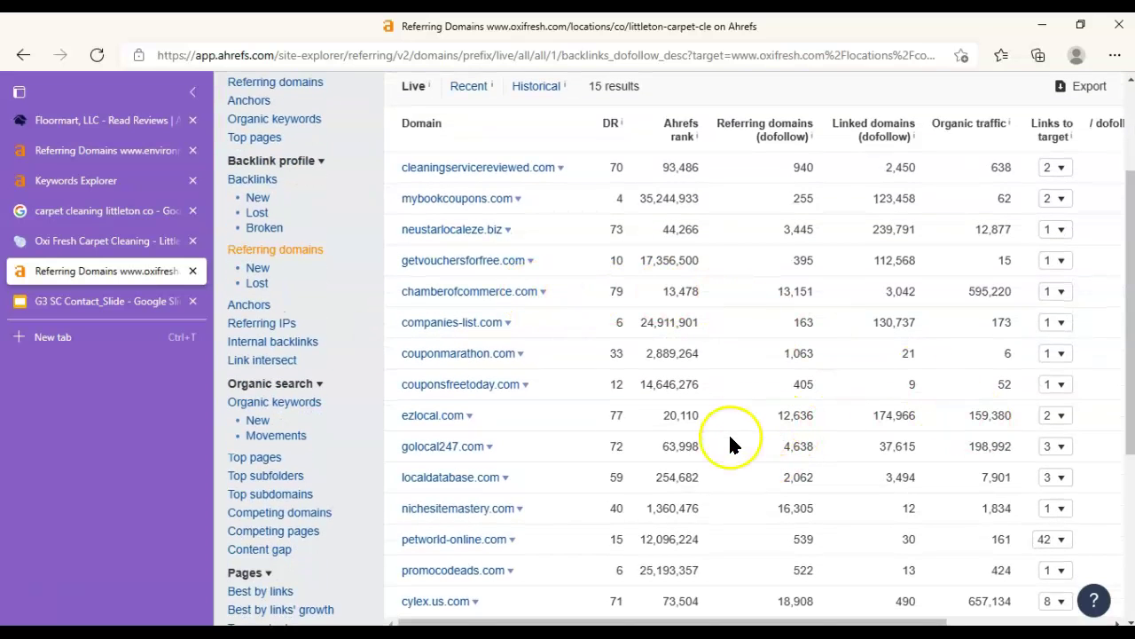
{"action": "scroll", "coordinate": [667, 379], "scroll_direction": "up", "scroll_amount": 1}
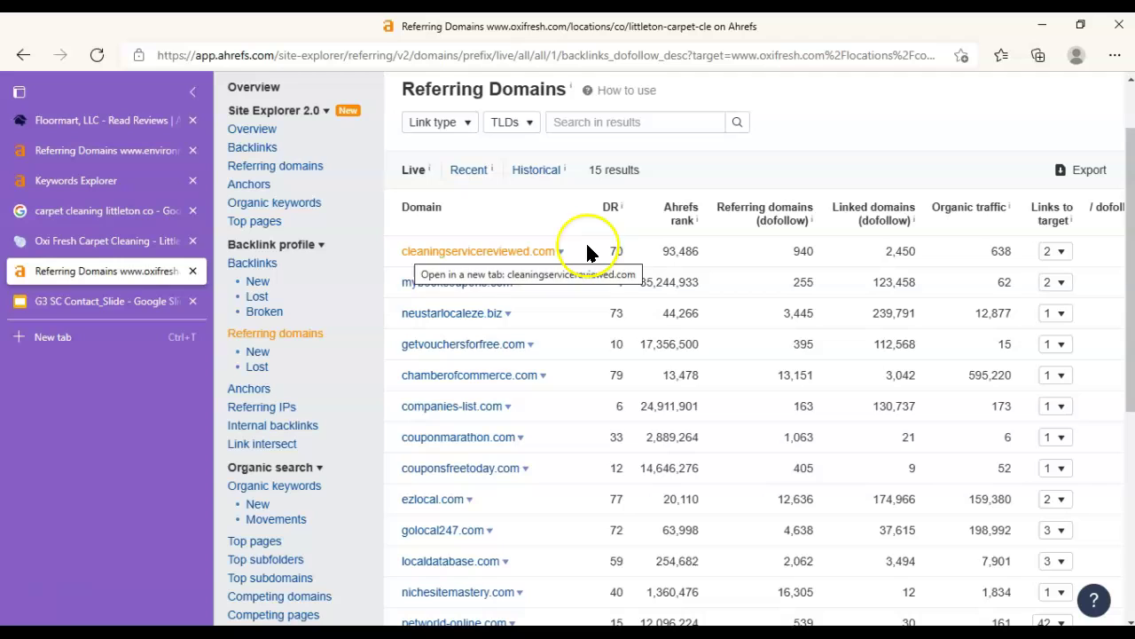
Highlight the DR values of cleaningservicereviewed.com and mybookcoupons.com, and review the rest of the referring domains.
{"action": "double_click", "coordinate": [615, 251]}
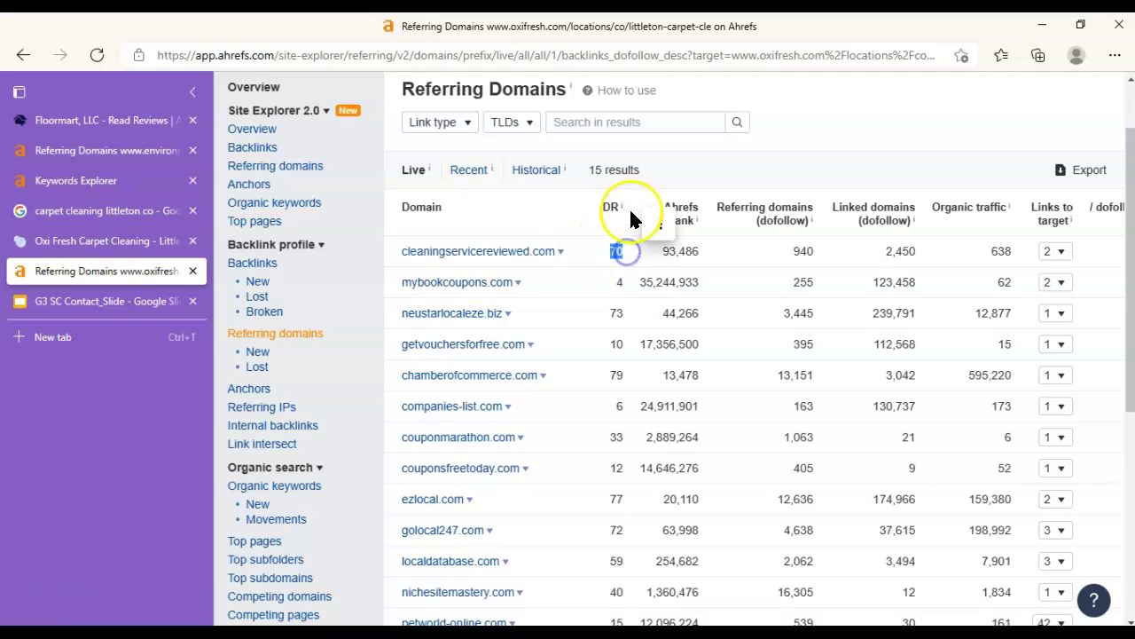
{"action": "double_click", "coordinate": [596, 252]}
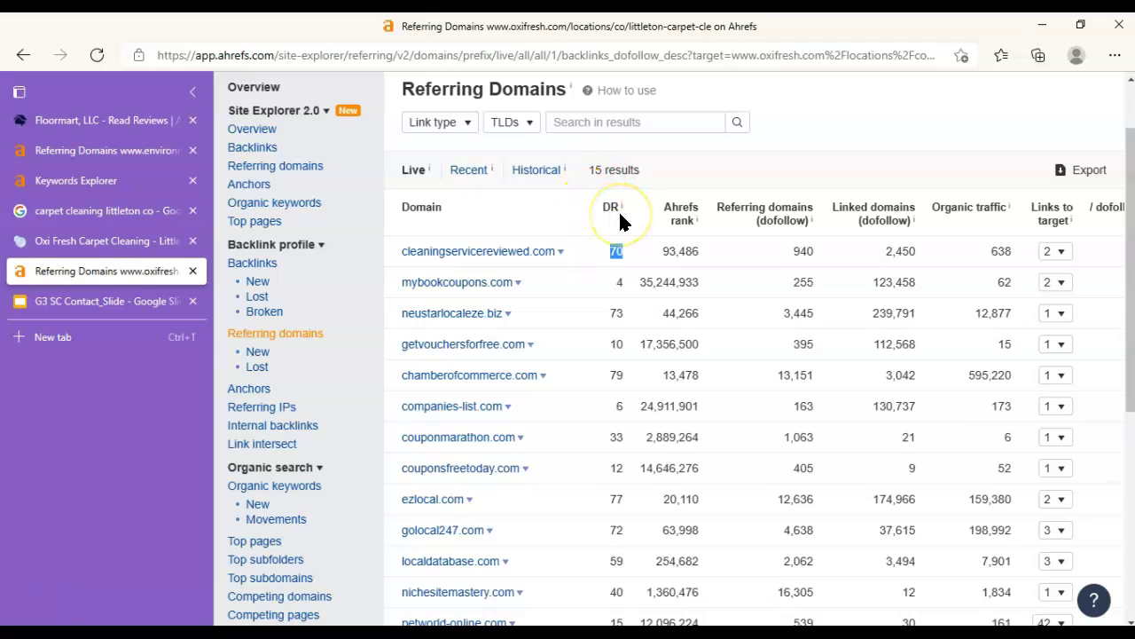
{"action": "left_click", "coordinate": [614, 251]}
{"action": "left_click_drag", "start_coordinate": [614, 282], "coordinate": [650, 311]}
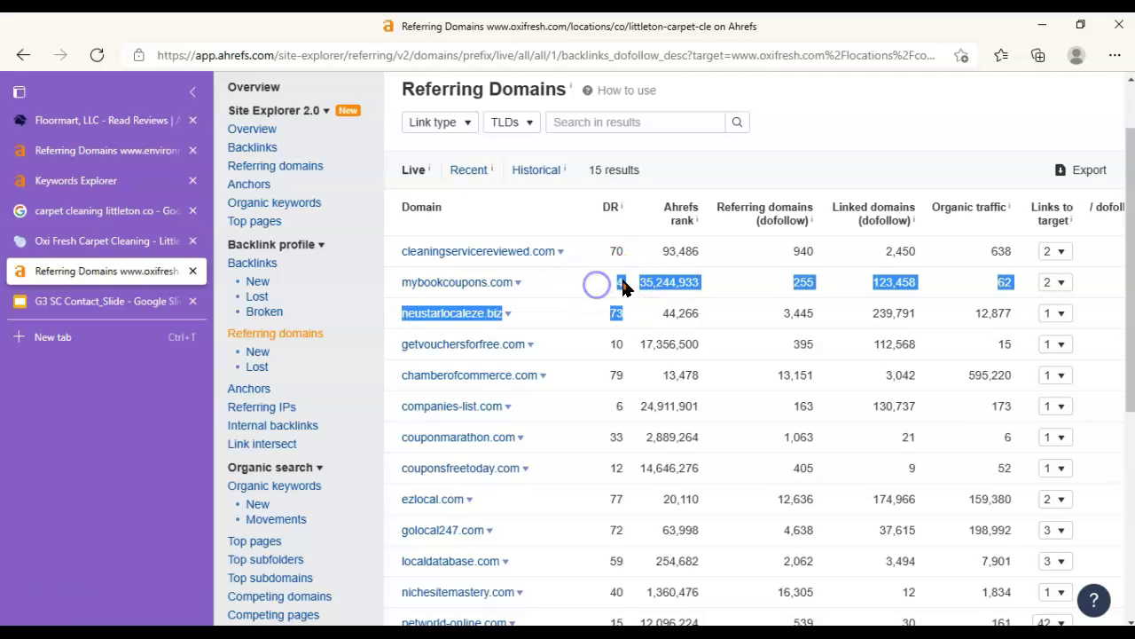
{"action": "left_click", "coordinate": [608, 282]}
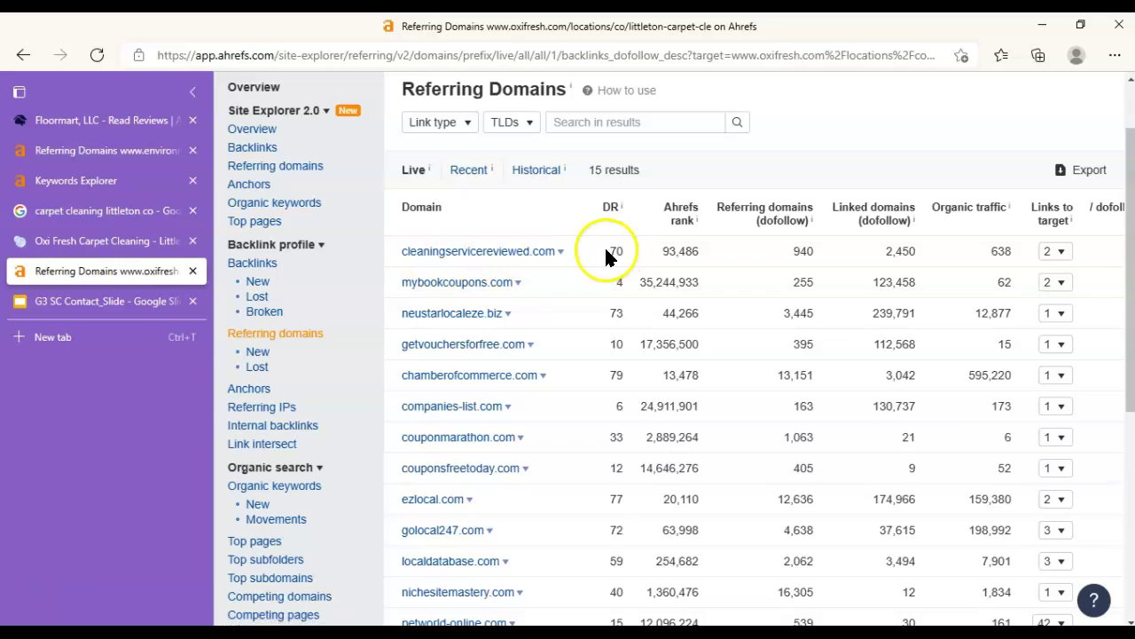
{"action": "scroll", "coordinate": [594, 266], "scroll_direction": "down", "scroll_amount": 3}
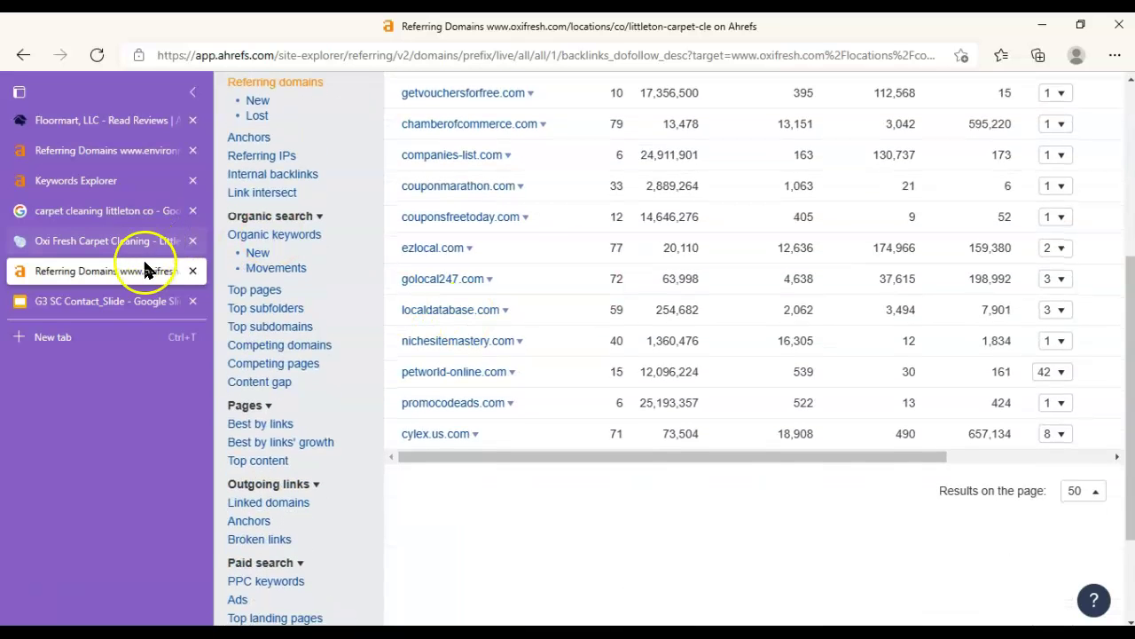
Switch to the G3 SC Contact_Slide presentation to show the three steps for generating more clients.
{"action": "left_click", "coordinate": [101, 301]}
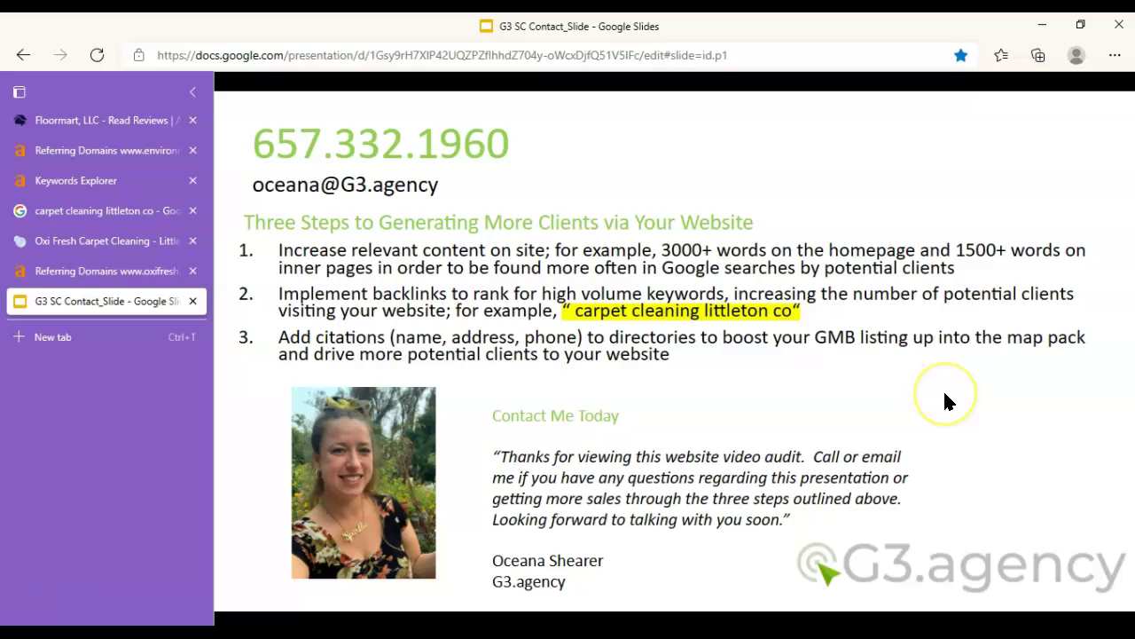